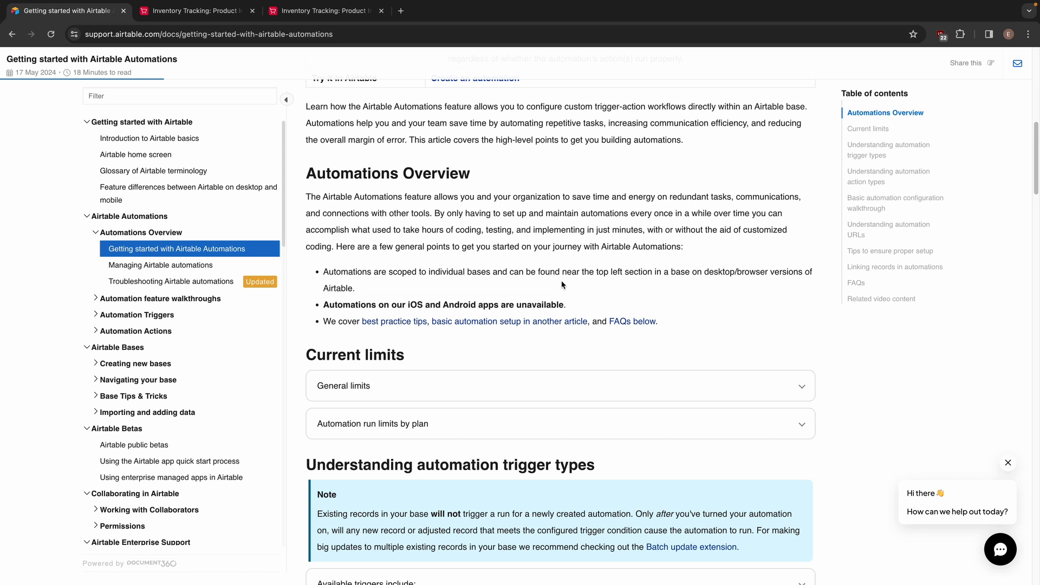
Review the list of available automation triggers in the getting-started article
scroll(557, 279, "down", 3)
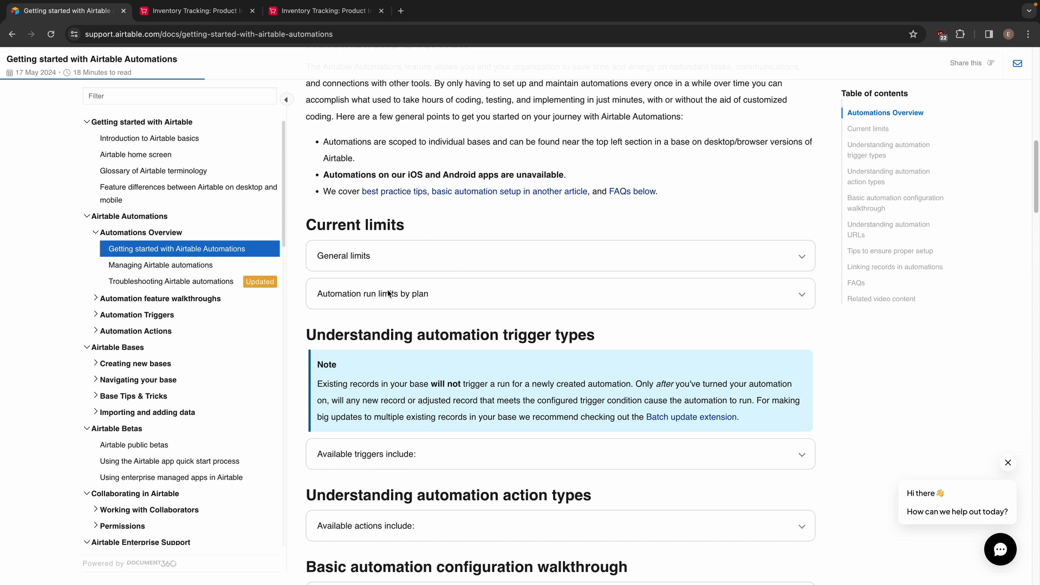
scroll(465, 399, "down", 3)
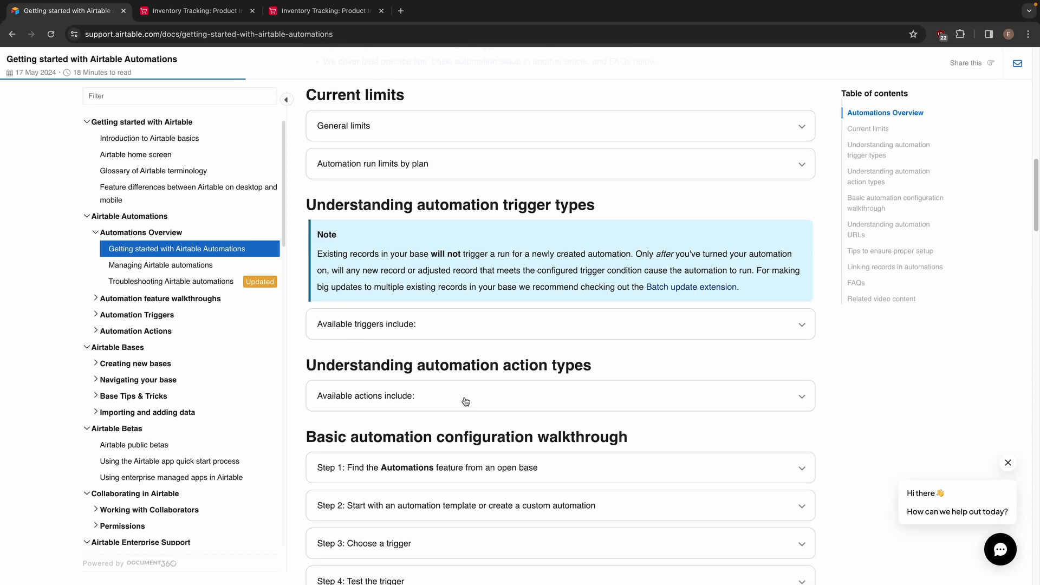
left_click(449, 326)
left_click(425, 325)
left_click(425, 325)
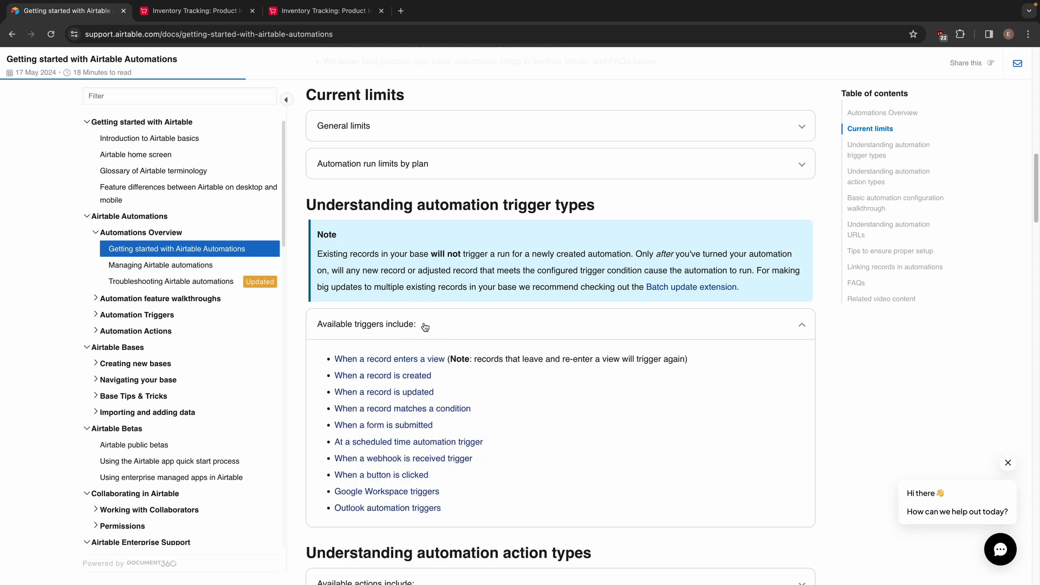
left_click(425, 324)
Review the list of available automation actions and the headings of the basic configuration walkthrough
scroll(461, 353, "down", 2)
left_click(442, 343)
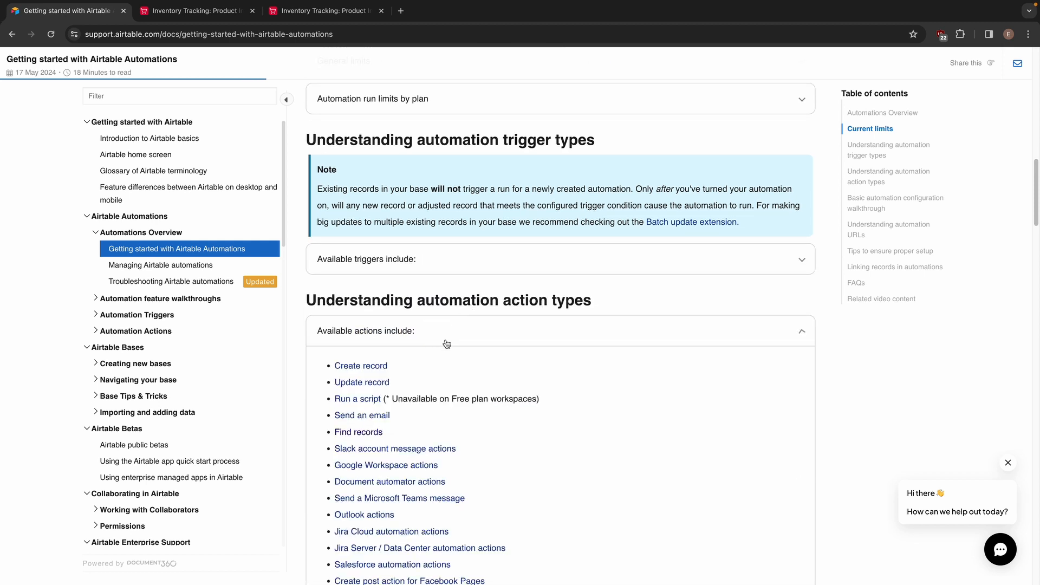
scroll(504, 360, "down", 2)
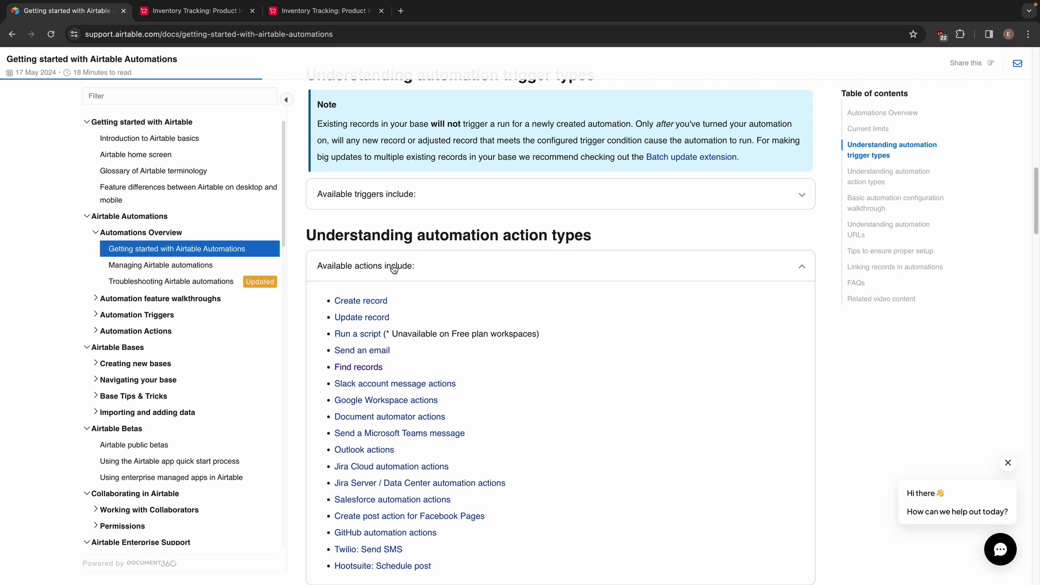
scroll(427, 316, "down", 3)
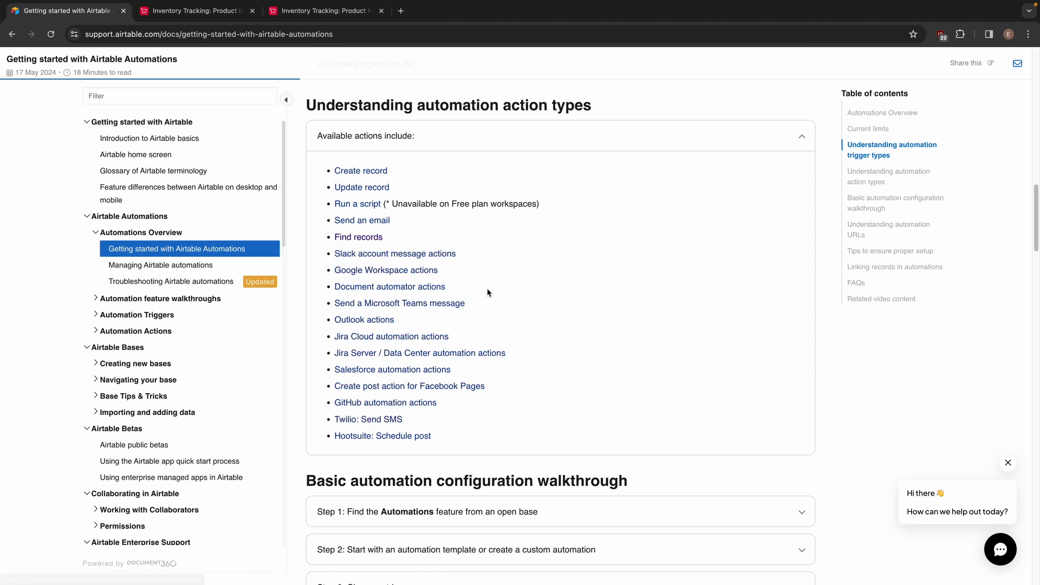
scroll(477, 279, "up", 3)
left_click(447, 268)
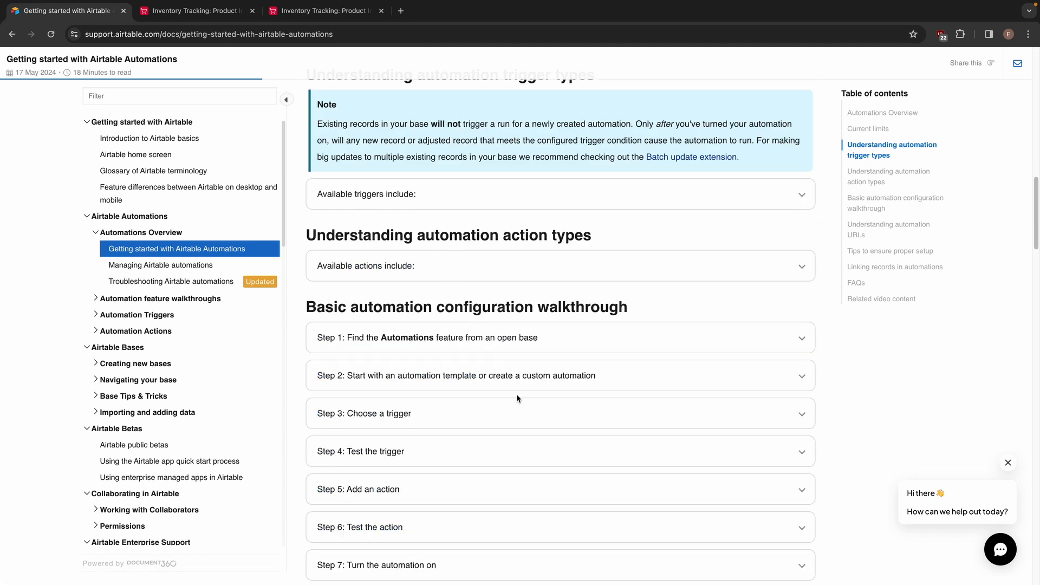
scroll(483, 377, "down", 3)
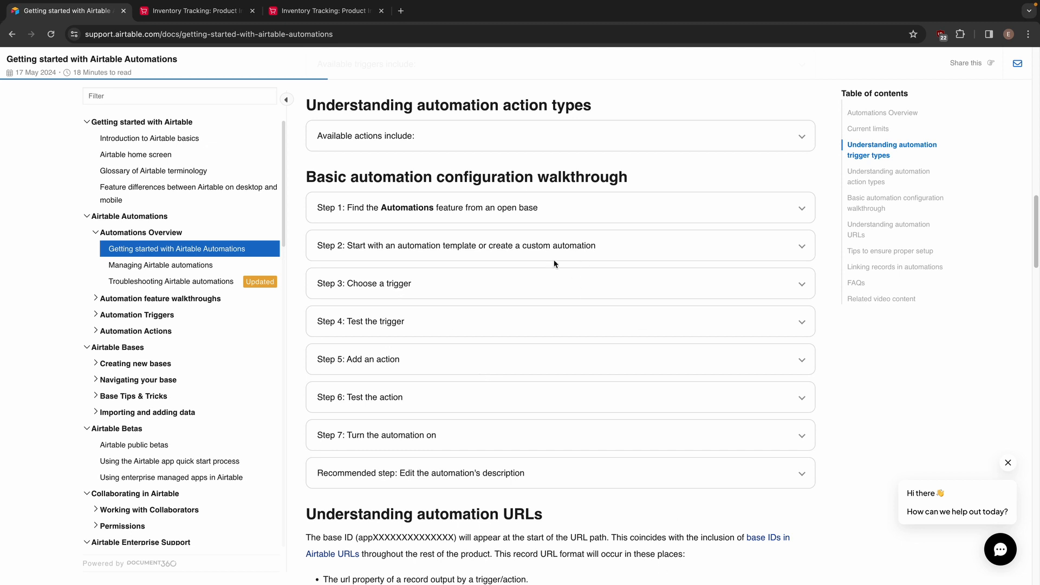
Look over the article's walkthrough and setup tips alongside the Inventory Tracking base's data and automations pages
left_click(201, 10)
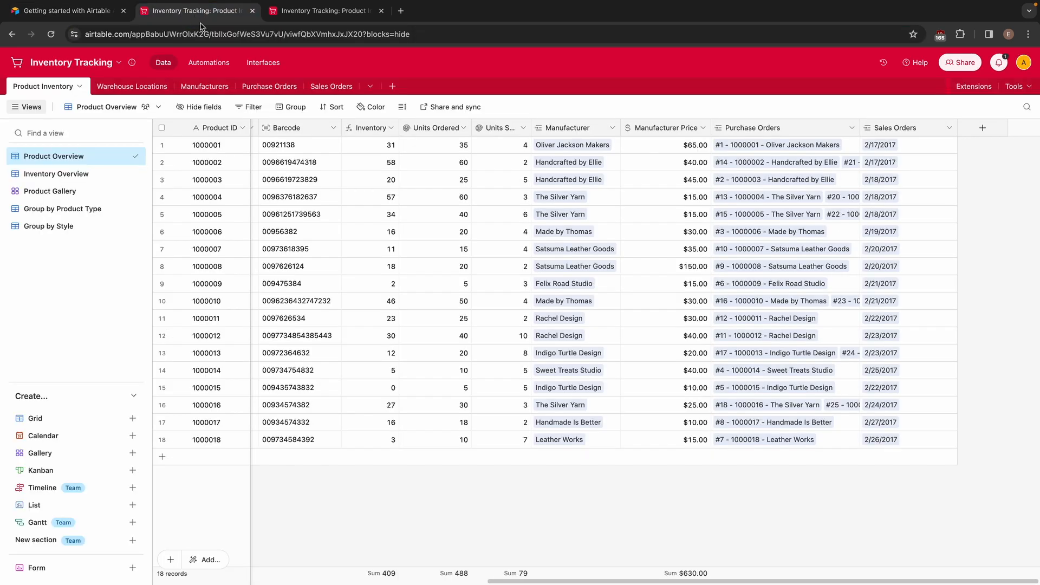
left_click(68, 16)
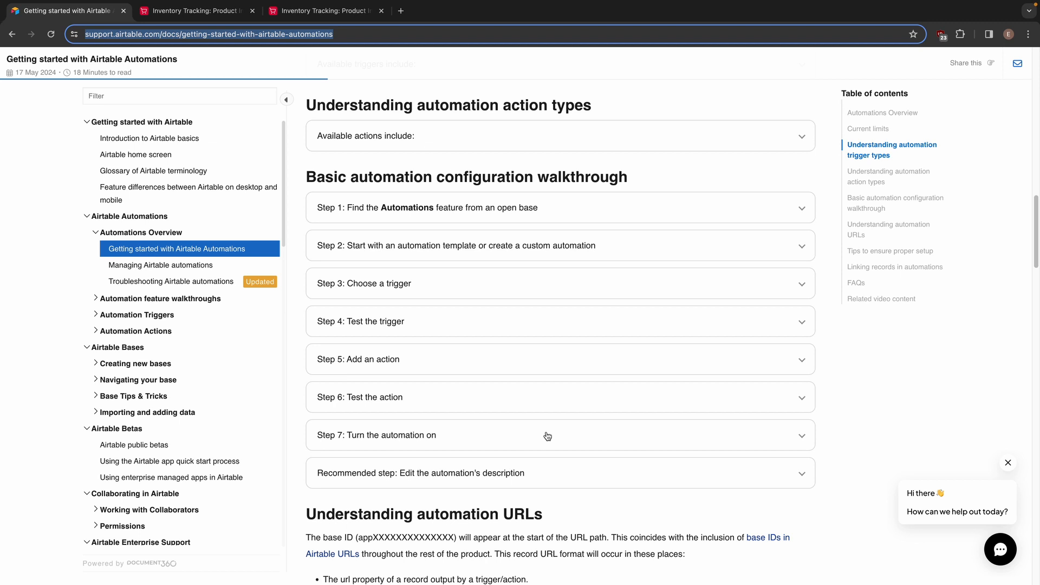
scroll(547, 436, "down", 7)
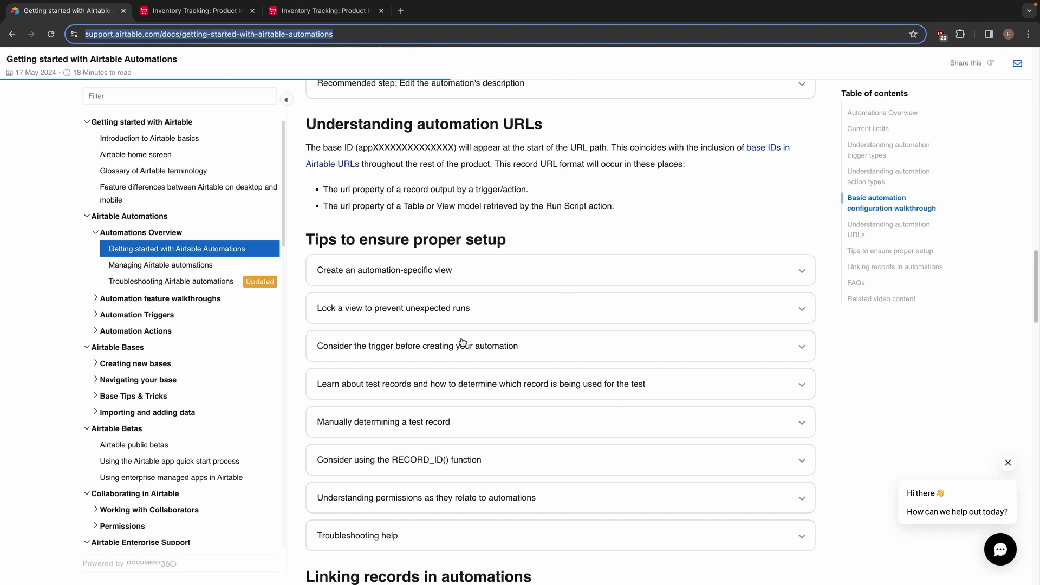
left_click(217, 11)
left_click(322, 11)
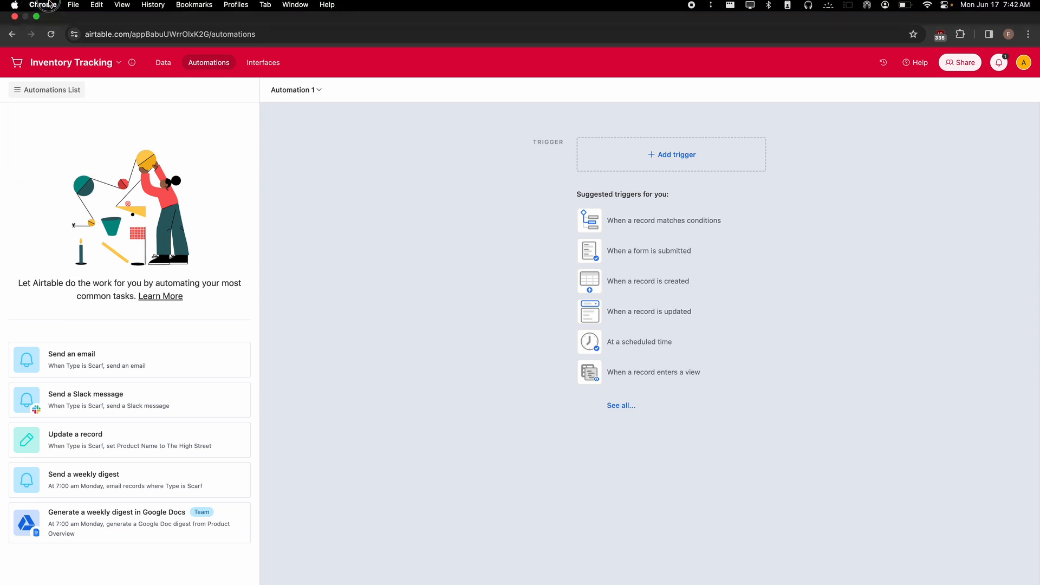
left_click(84, 7)
left_click(255, 130)
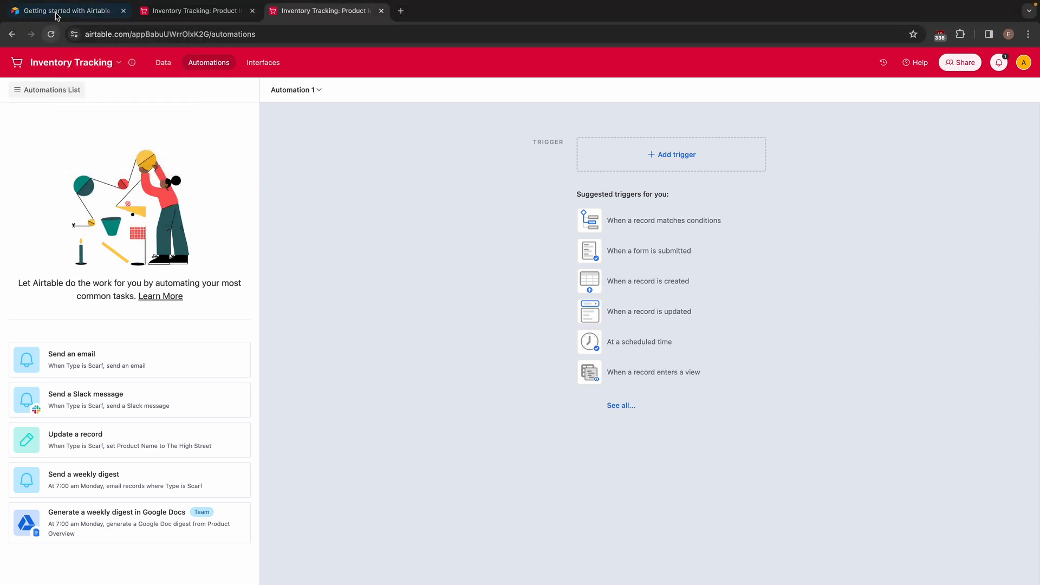
Examine the general limits and the automation run limits by plan in the Airtable Automations article
left_click(57, 12)
scroll(500, 306, "up", 15)
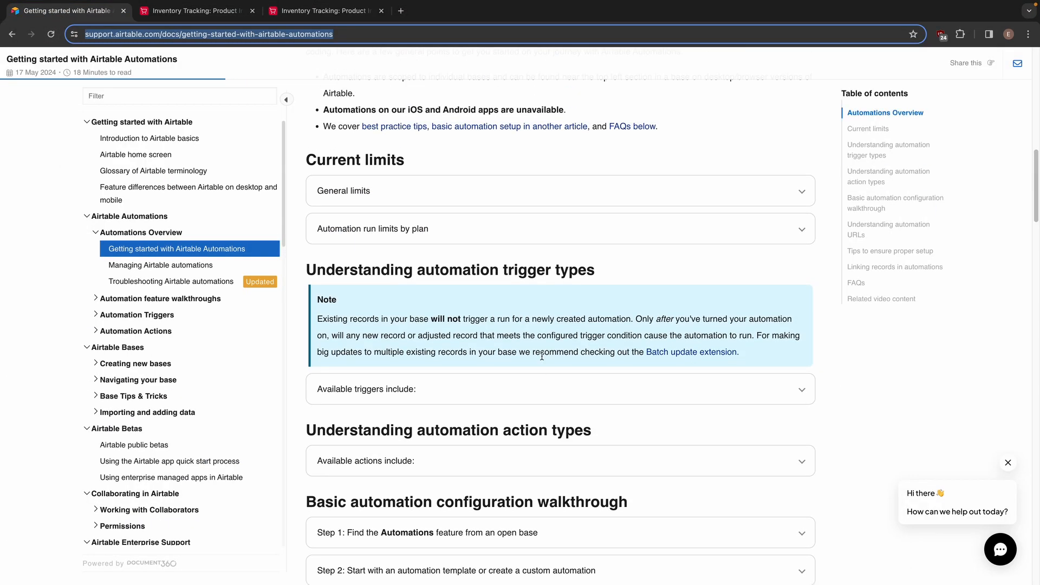
left_click(385, 260)
left_click(447, 399)
scroll(455, 422, "down", 3)
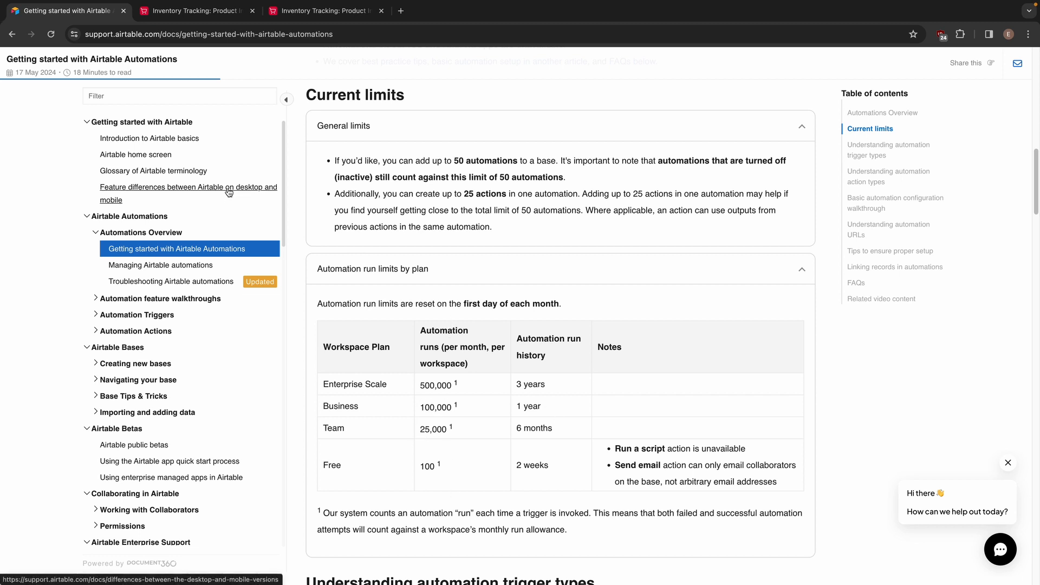
Look through the Product Inventory and Manufacturers tables of the Inventory Tracking base
left_click(192, 11)
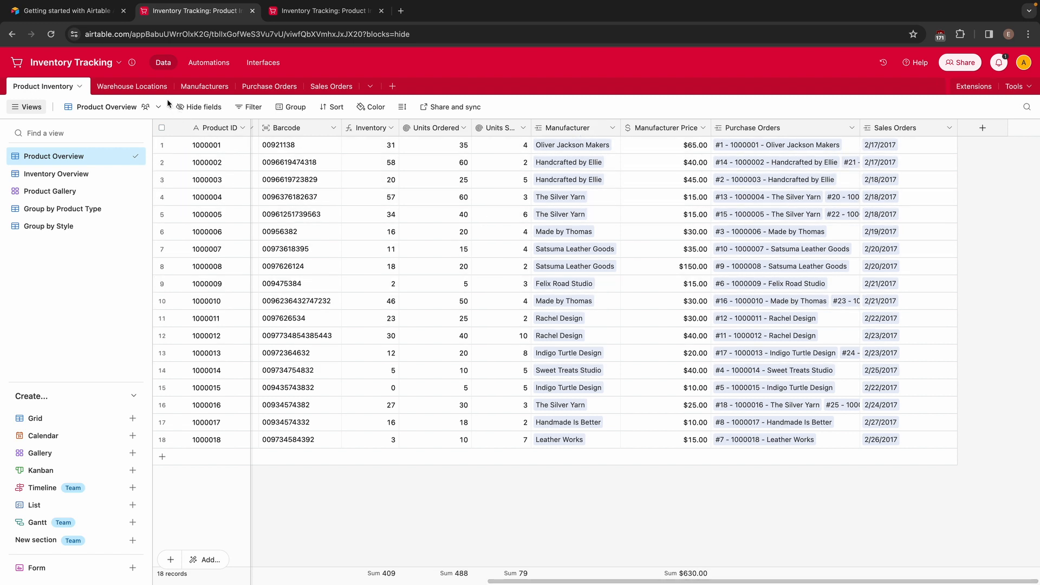
left_click(204, 89)
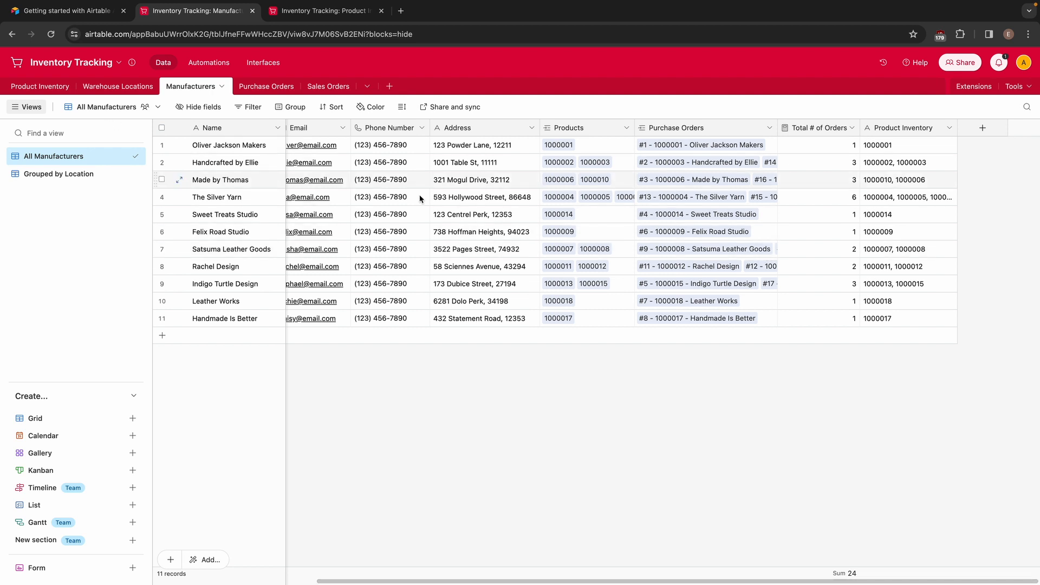
left_click(40, 86)
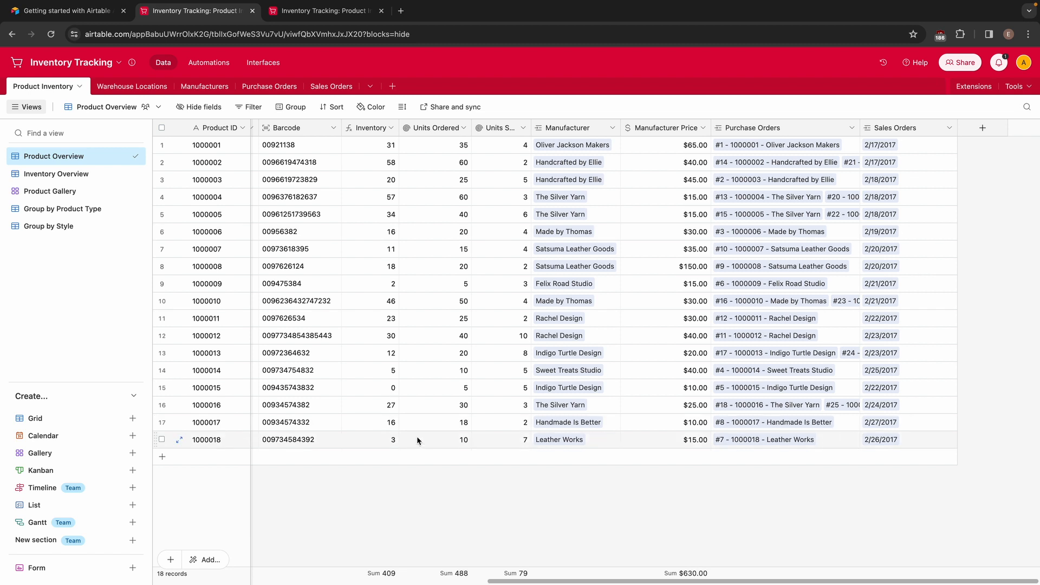
Start a new formula field in the Product Inventory table and name it "Order More?"
left_click(973, 135)
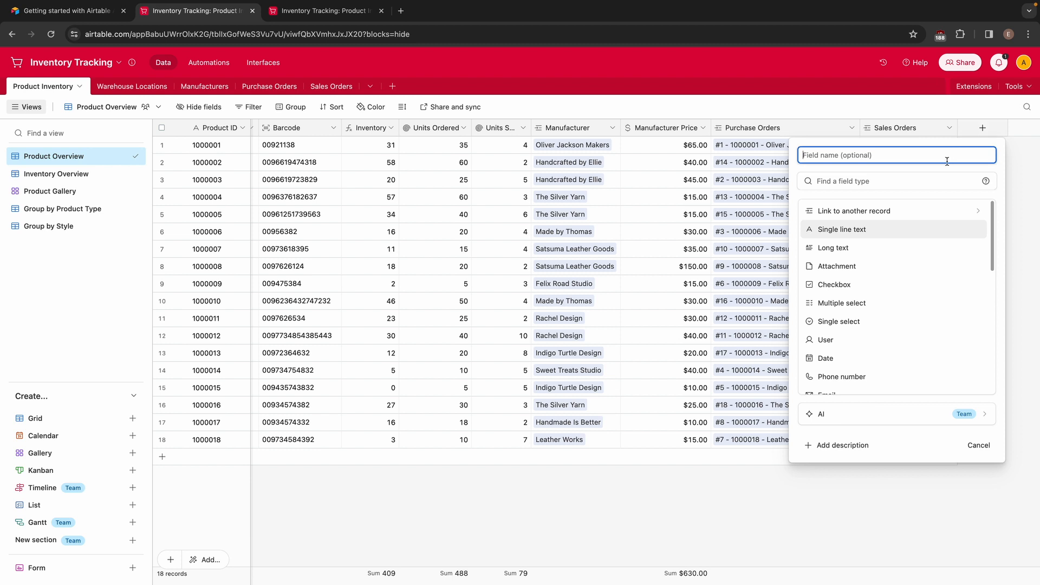
scroll(870, 342, "down", 3)
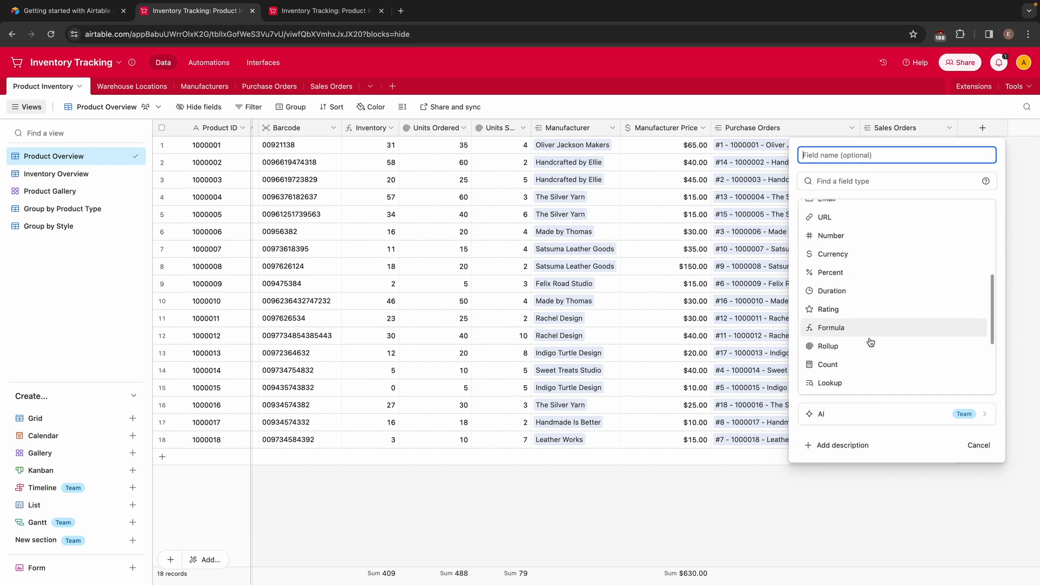
scroll(871, 329, "up", 4)
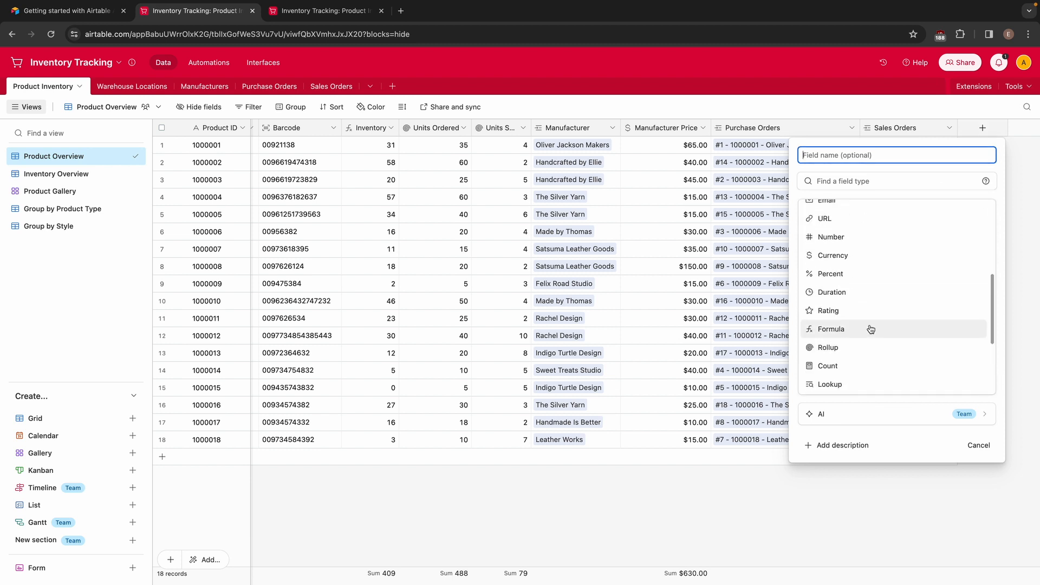
scroll(852, 384, "down", 1)
left_click(845, 327)
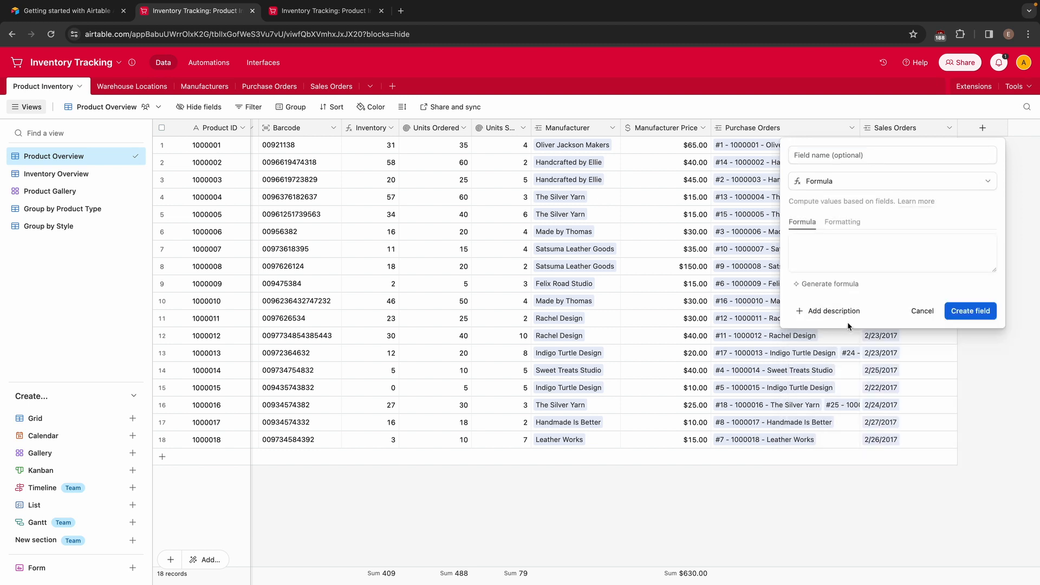
left_click(846, 158)
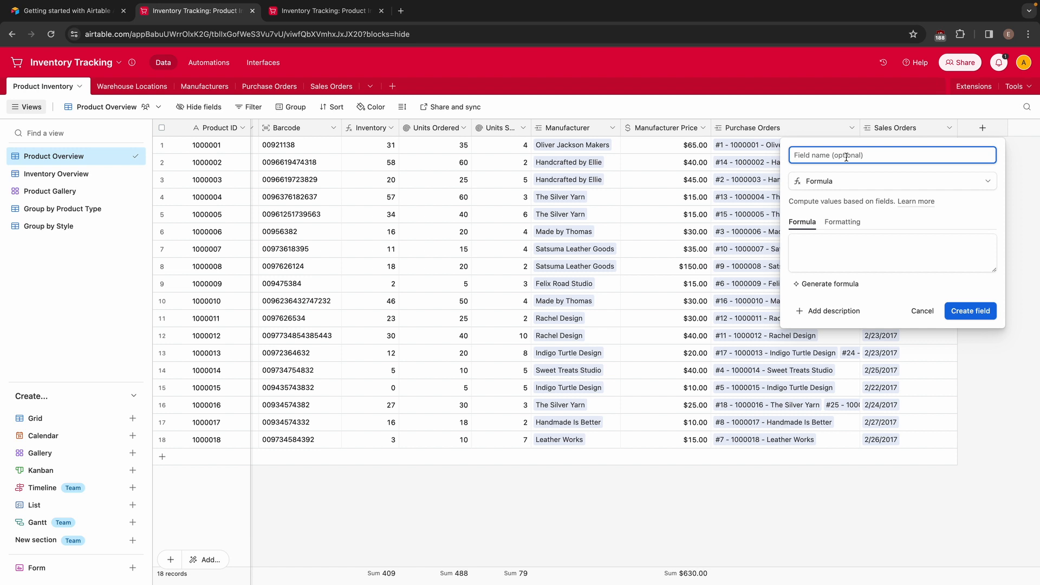
type("Or")
Enter the formula IF(Inventory <= 10, True(), False()) and create the "Order More?" field
left_click(878, 265)
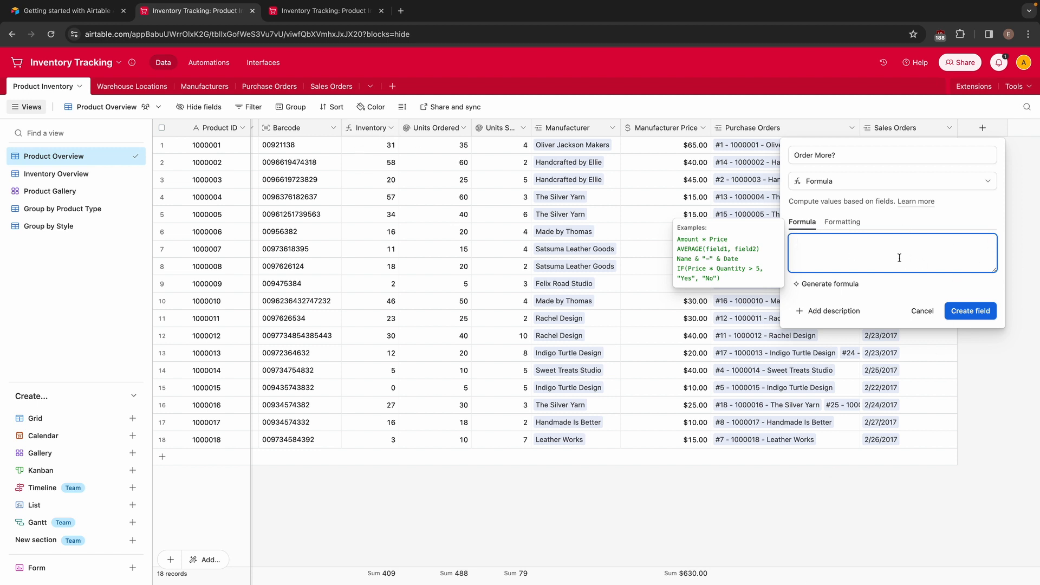
type("IF(")
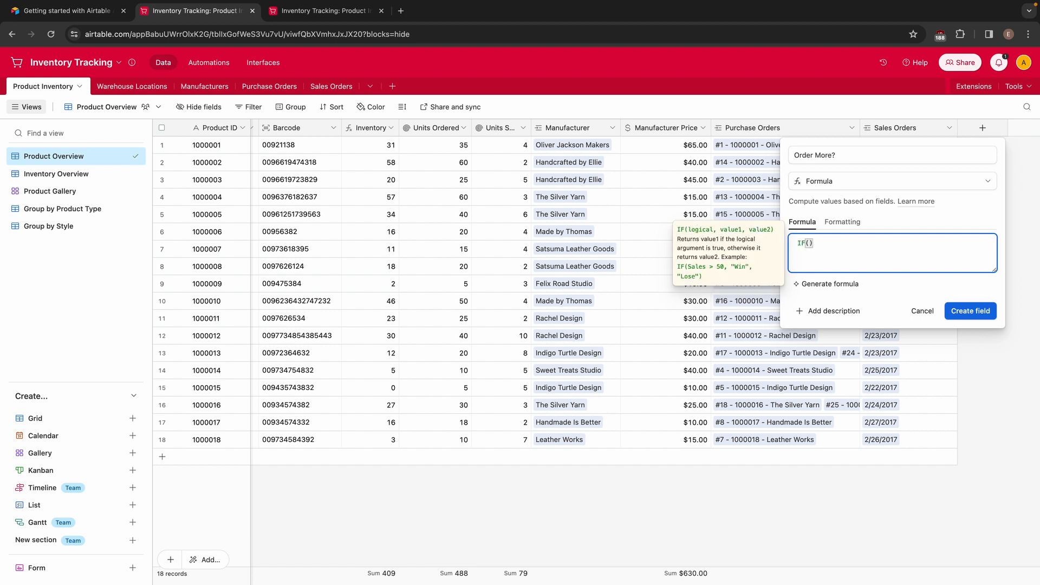
type("Inv")
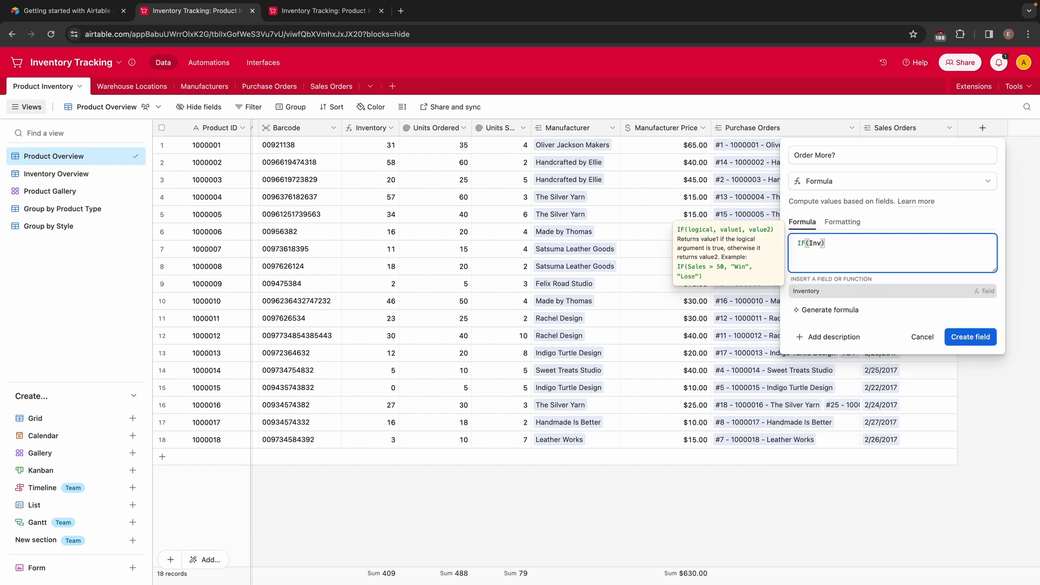
left_click(815, 295)
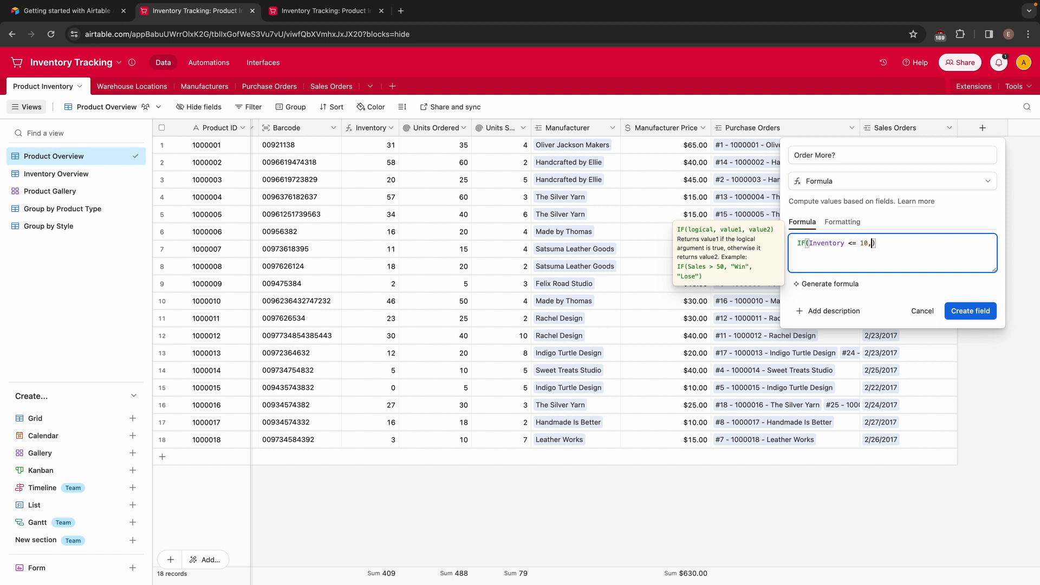
type("True(),")
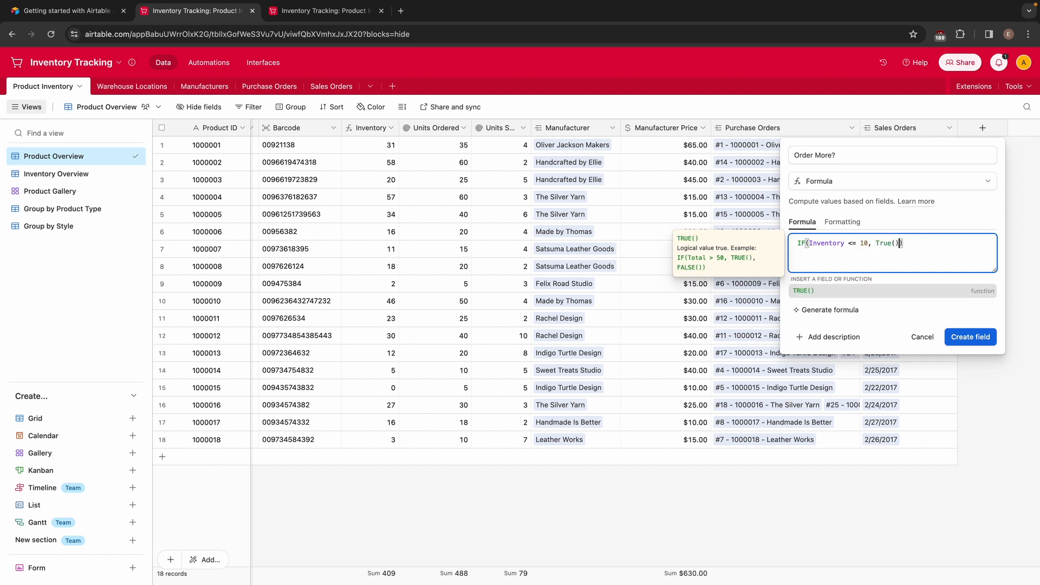
type(" False()")
left_click(983, 331)
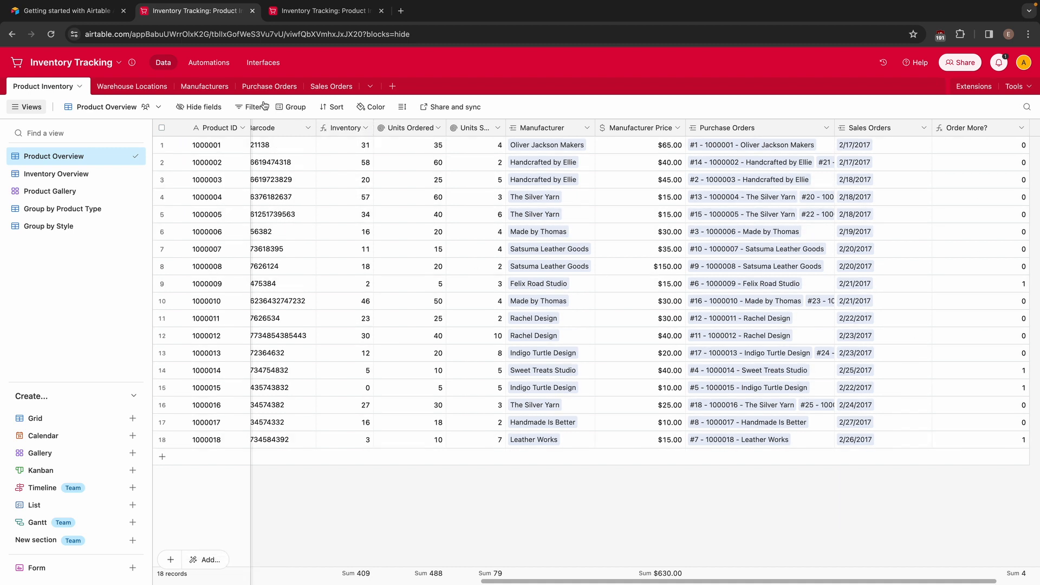
Refresh the automations page and add a "When a record matches conditions" trigger based on the Product Inventory table
left_click(304, 12)
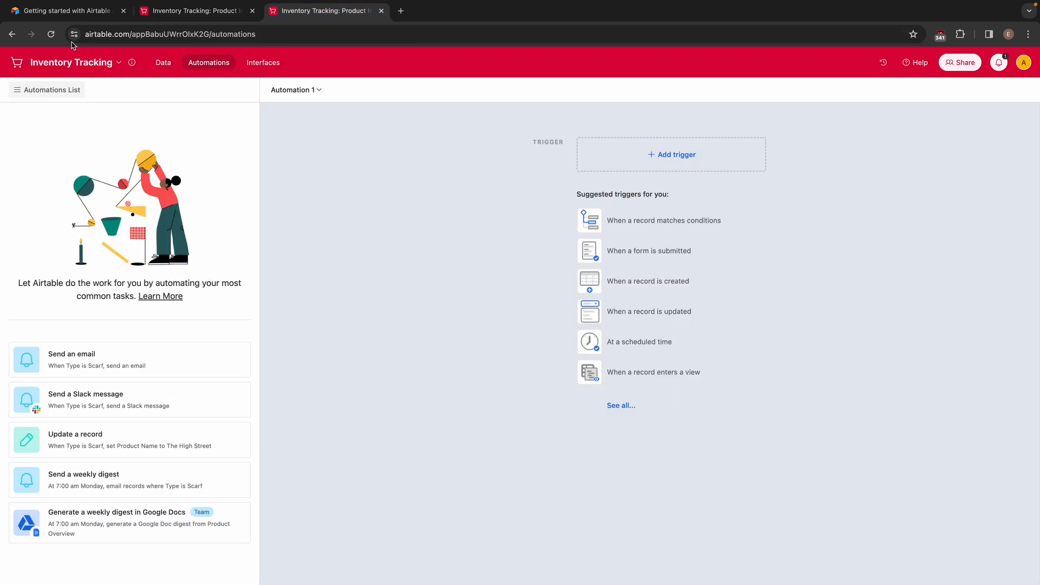
left_click(51, 33)
left_click(629, 165)
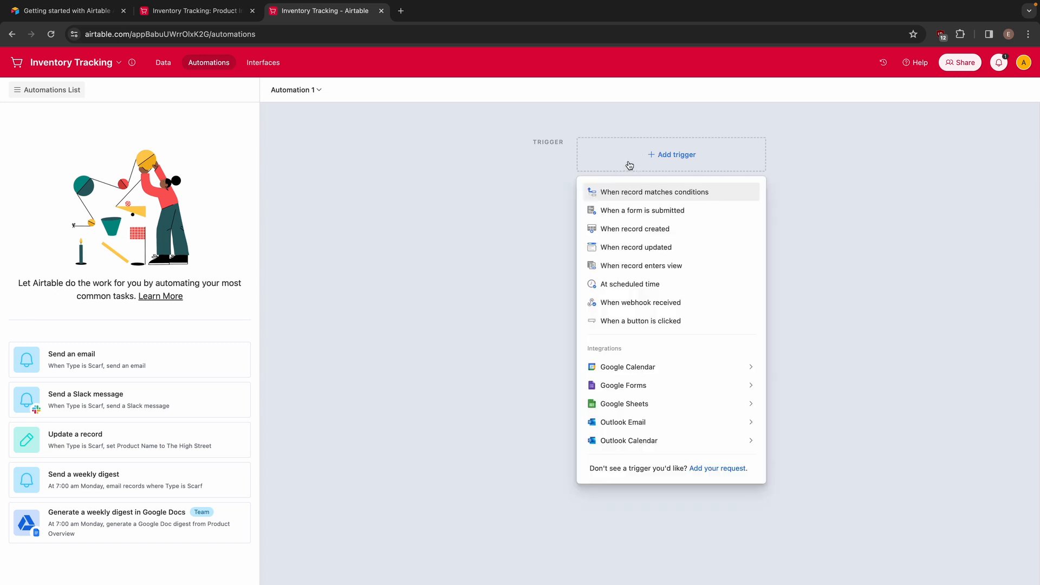
left_click(635, 196)
left_click(884, 257)
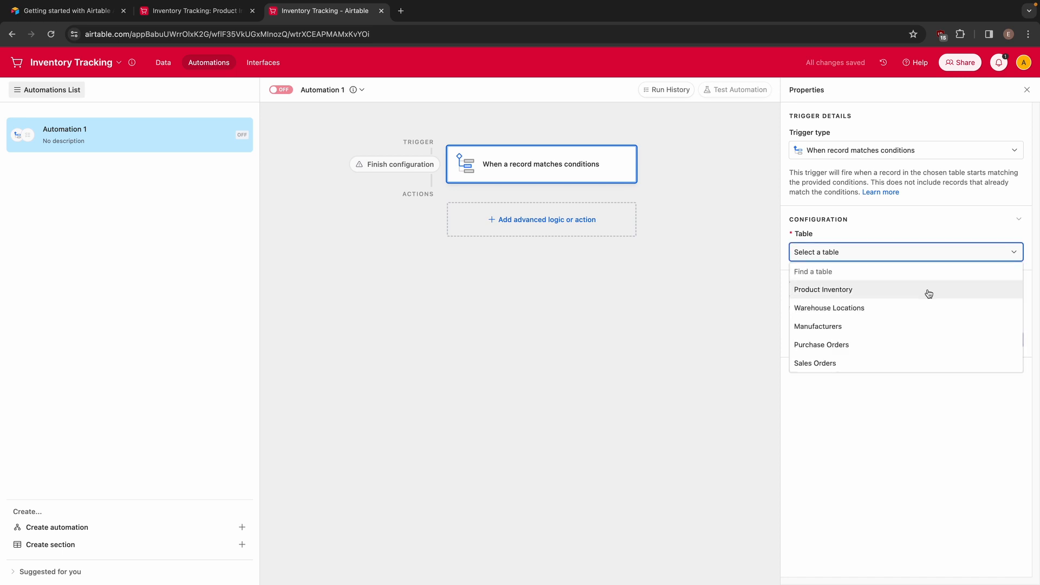
left_click(847, 290)
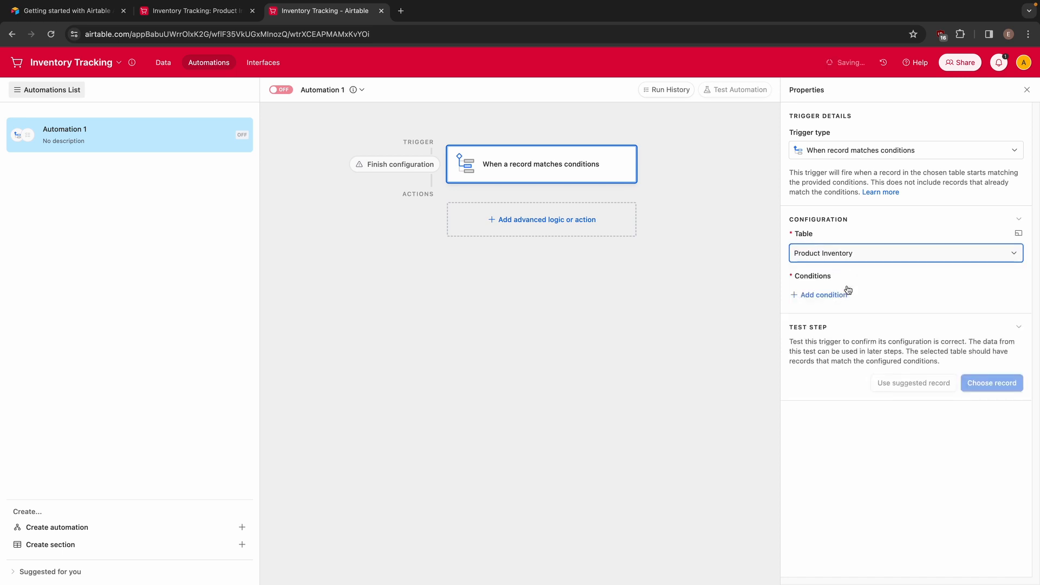
left_click(192, 11)
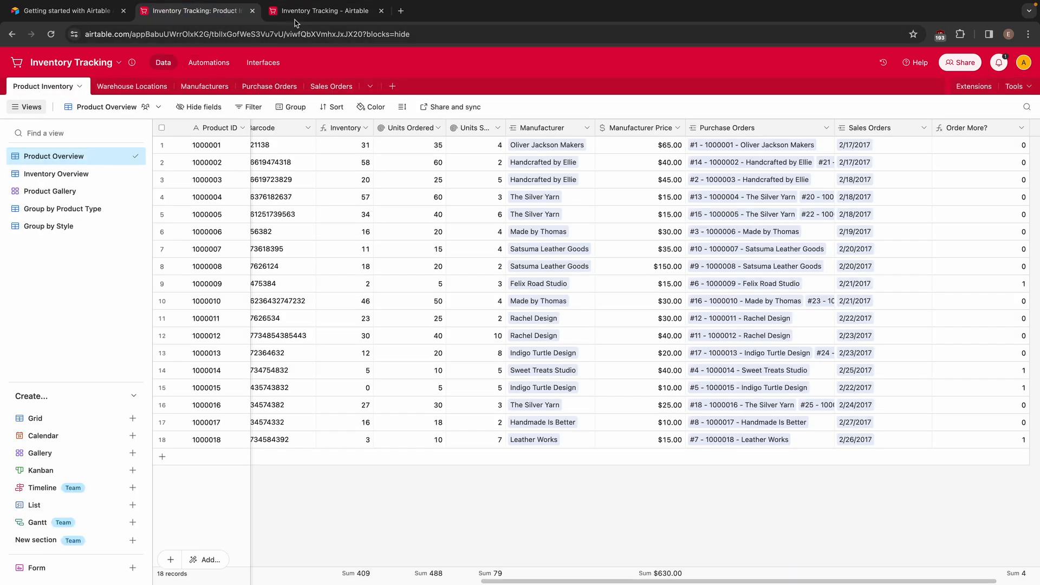
Add a condition to the automation's trigger so that it fires when the "Order More?" field equals 1
left_click(314, 18)
left_click(821, 296)
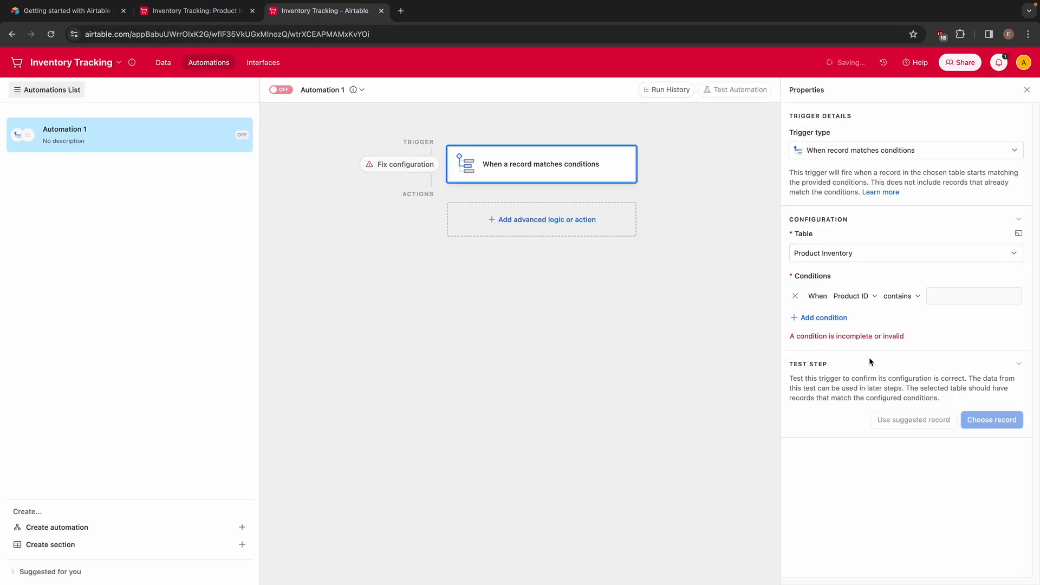
left_click(854, 297)
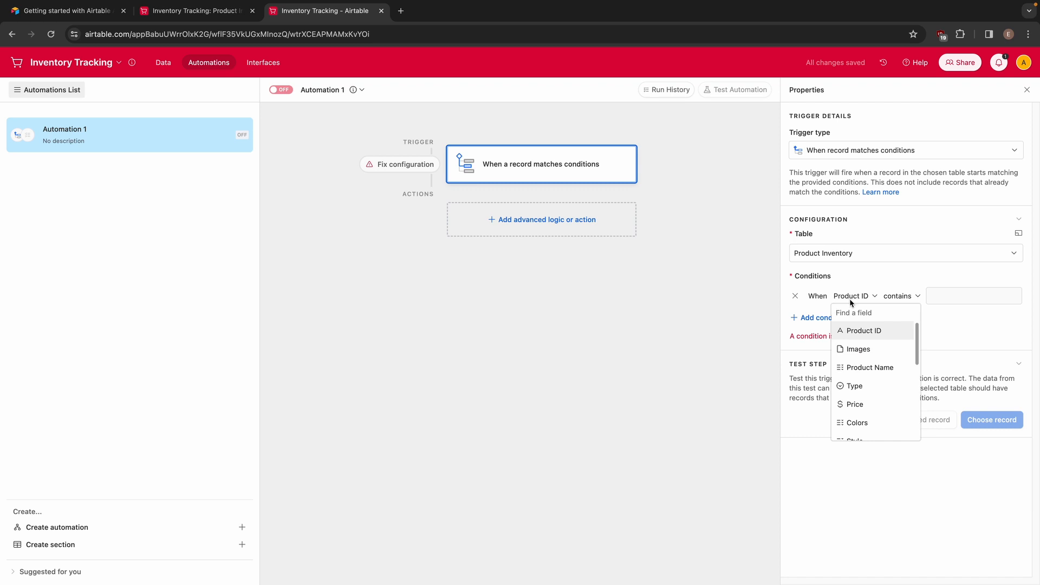
scroll(883, 400, "down", 5)
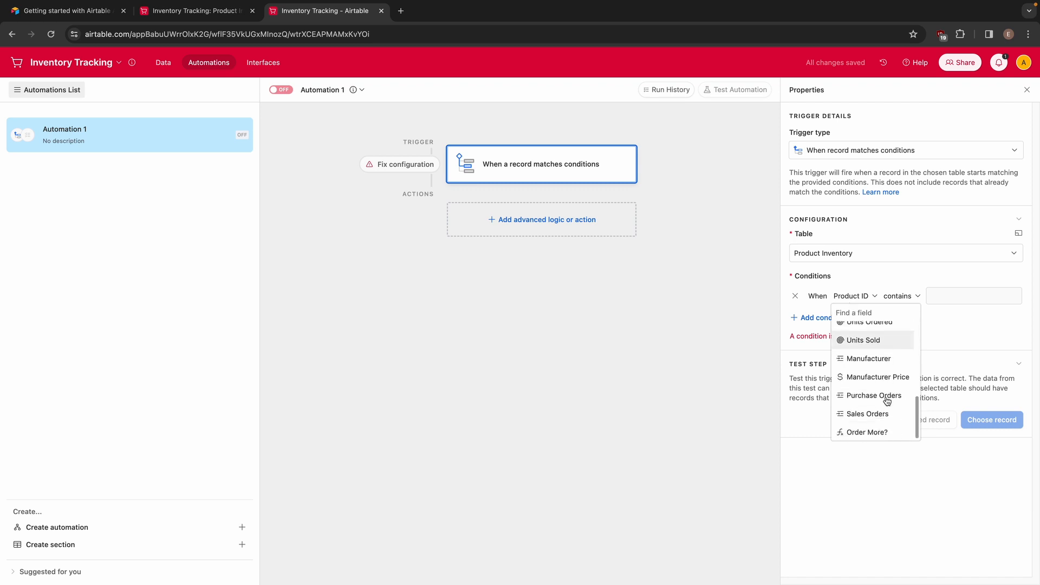
left_click(870, 432)
left_click(936, 298)
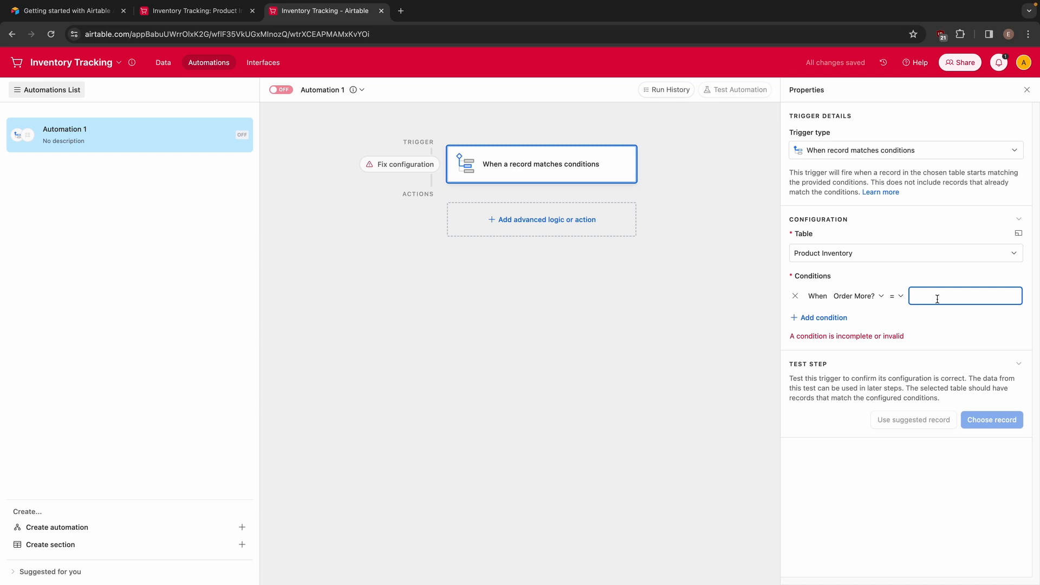
type("1")
left_click(938, 323)
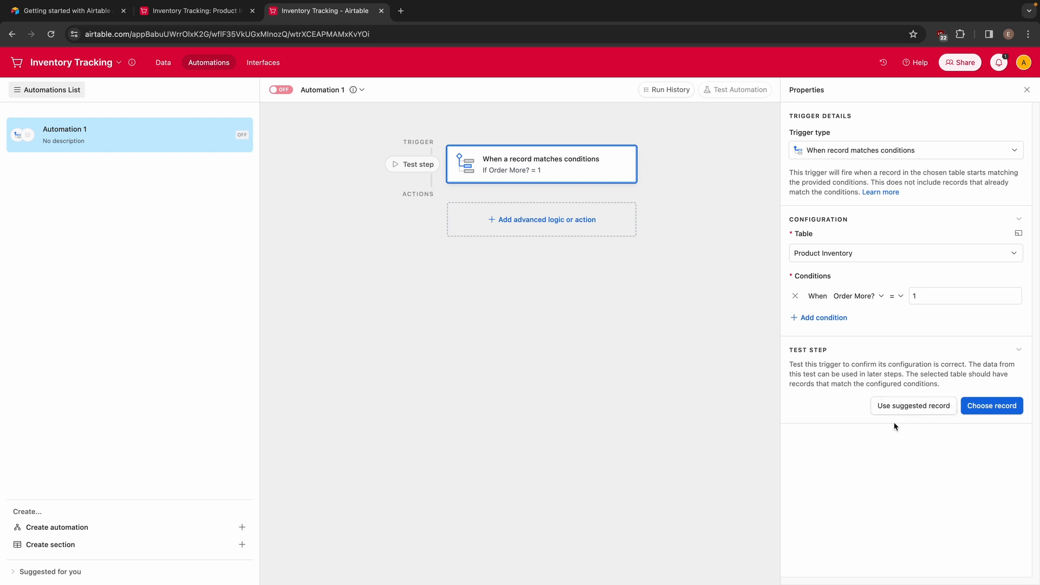
Test the trigger with the suggested record, and again with record 1000018 chosen from the matching records
left_click(900, 410)
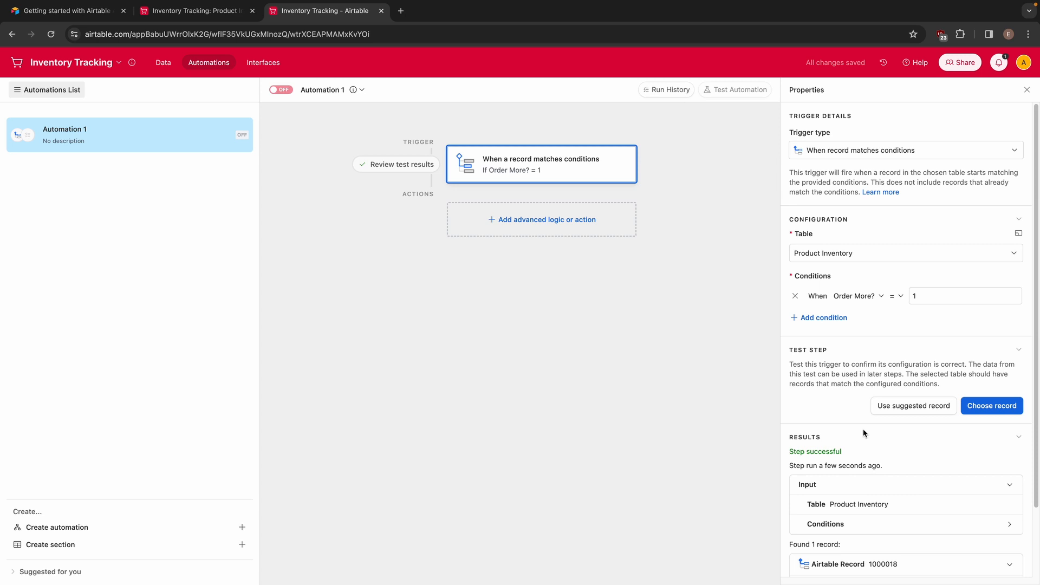
scroll(863, 434, "down", 3)
left_click(991, 327)
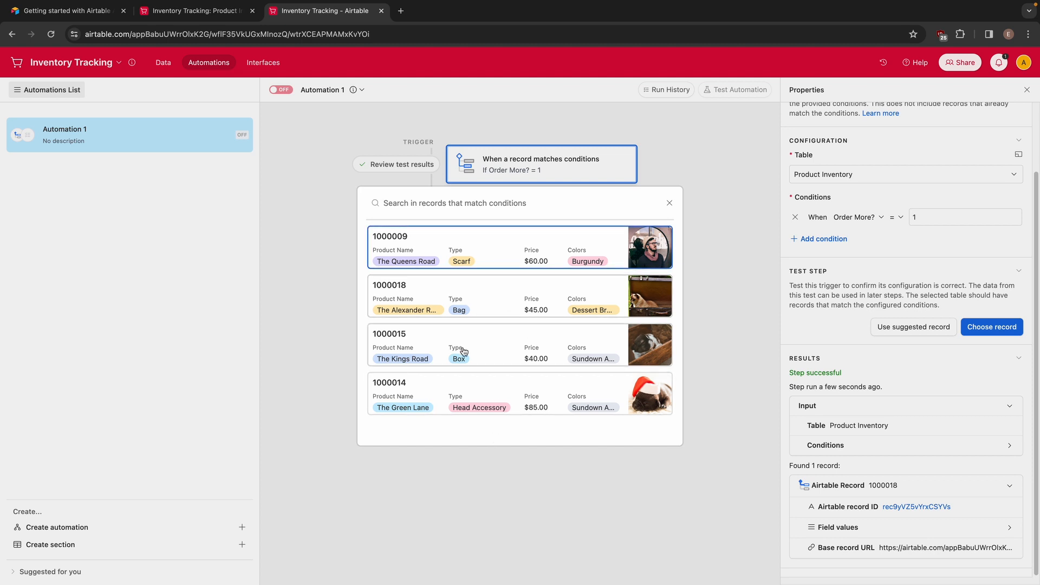
left_click(403, 291)
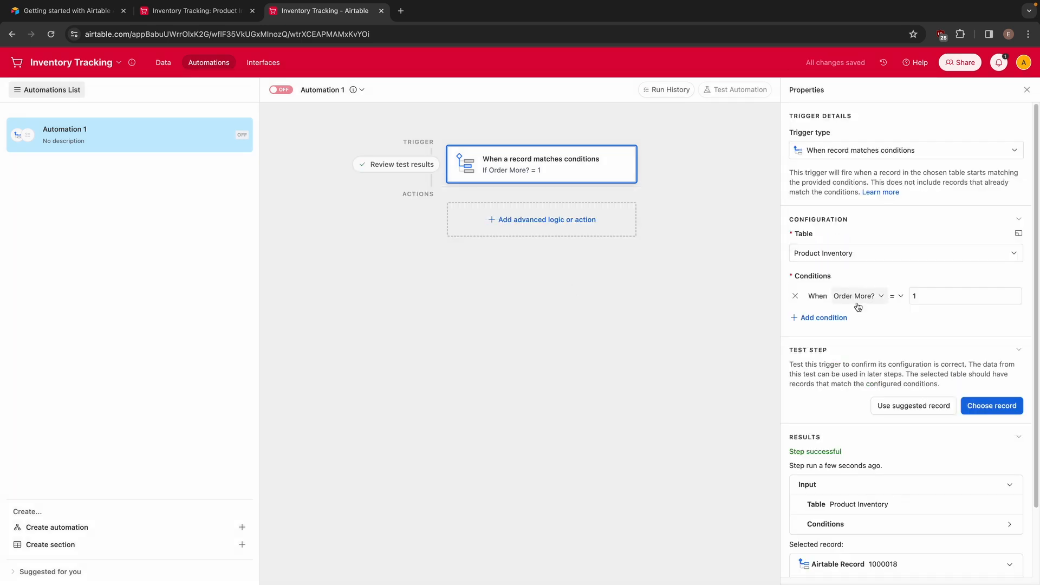
scroll(888, 422, "down", 3)
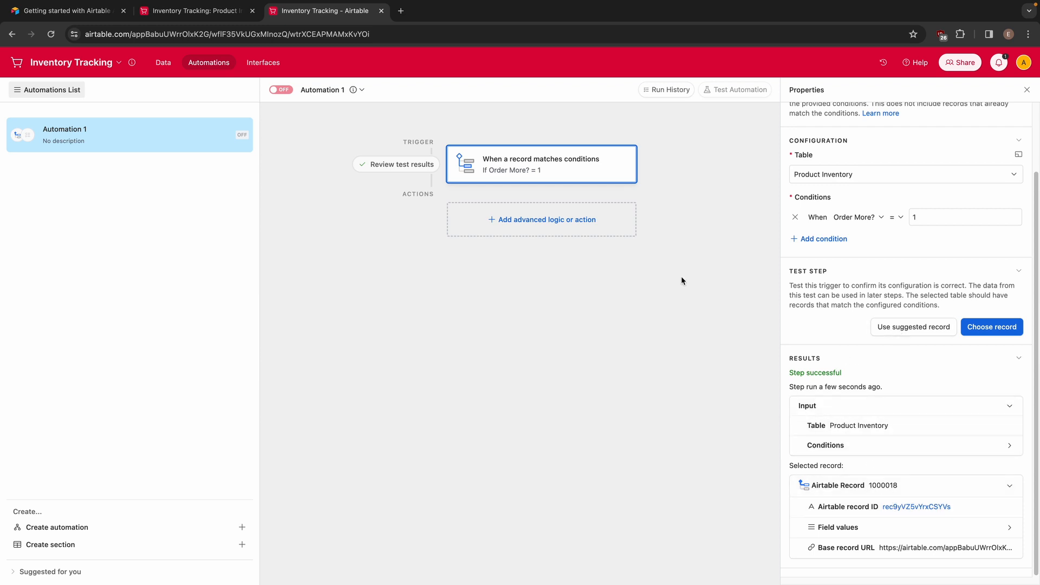
Review the fields of the Manufacturers table and add a "Find records" action to the automation
left_click(507, 220)
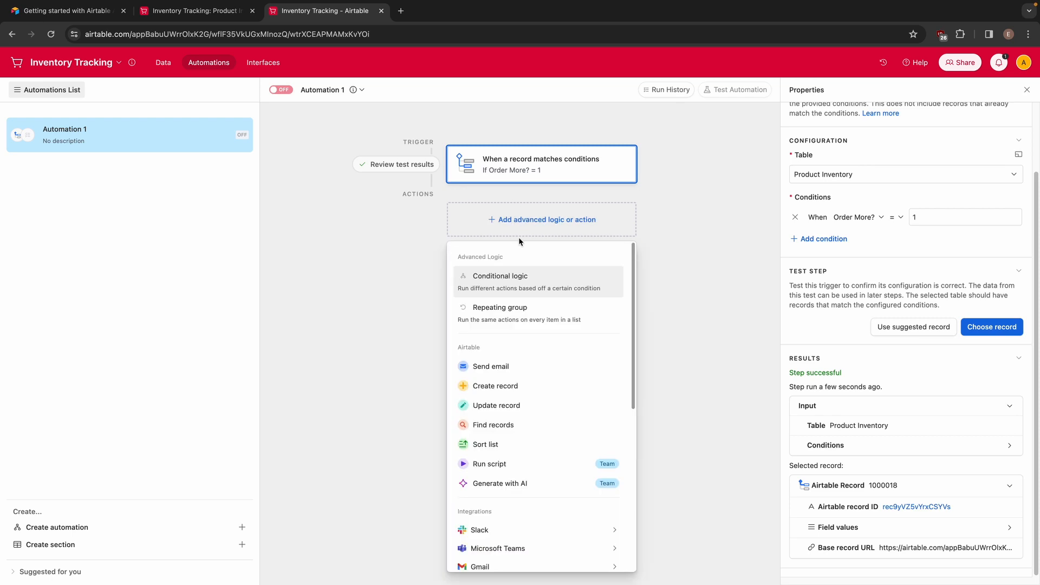
left_click(194, 7)
left_click(172, 295)
left_click(204, 16)
left_click(193, 89)
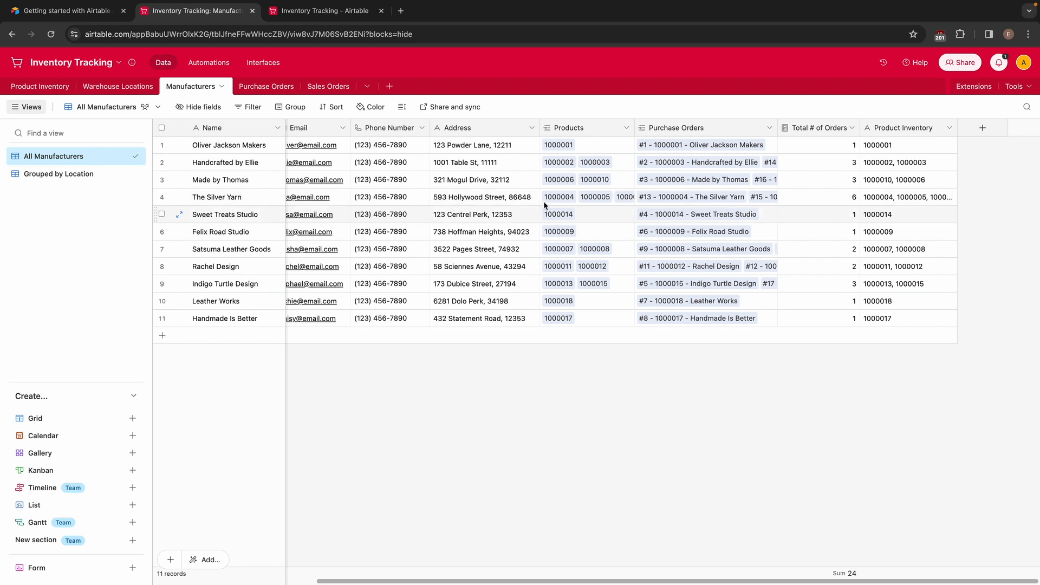
scroll(351, 266, "left", 3)
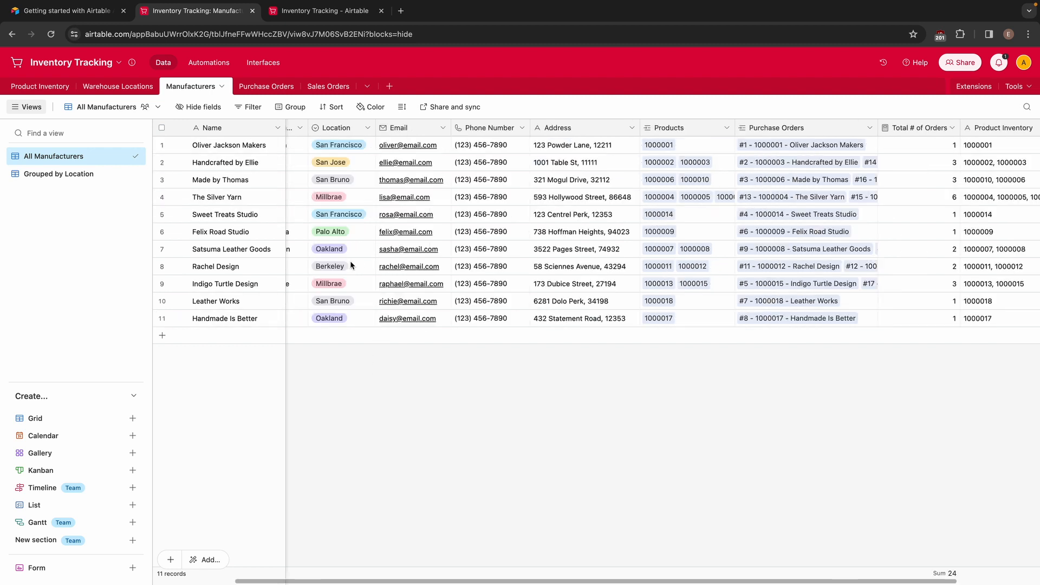
scroll(351, 265, "left", 3)
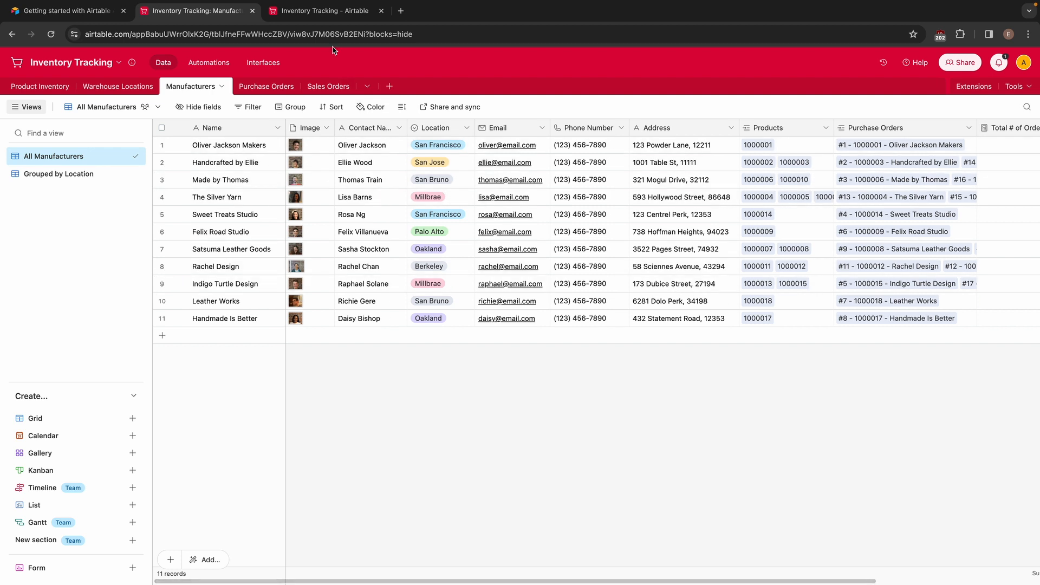
key("ctrl+Tab")
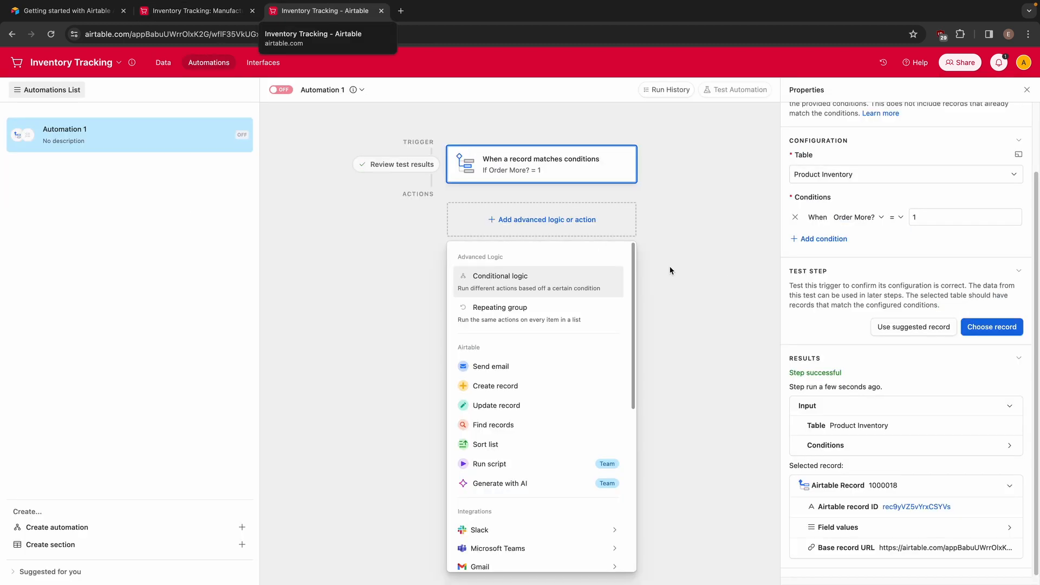
left_click(550, 426)
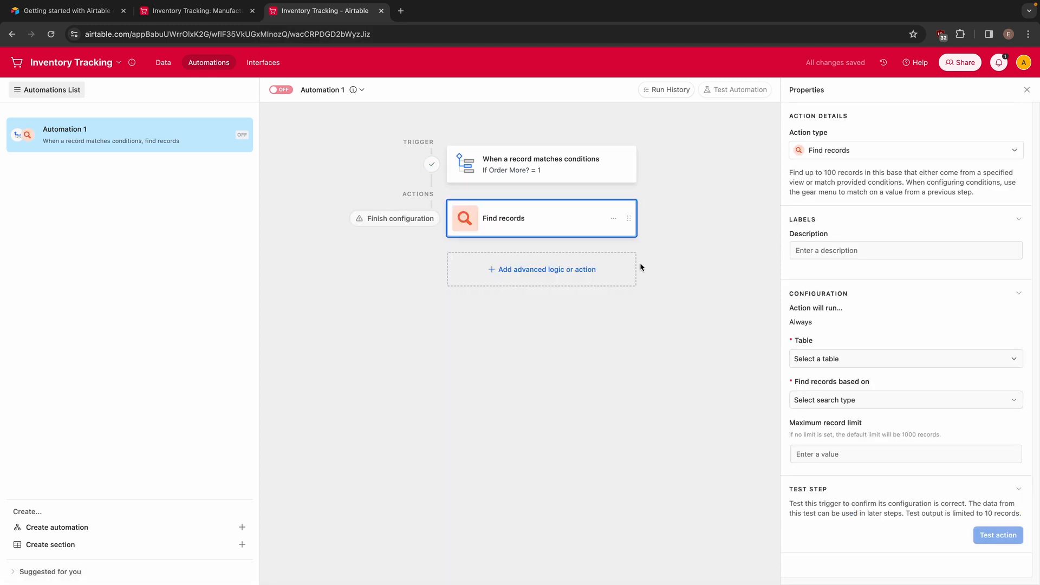
Compare the Product Inventory and Manufacturers tables, and set the "Find records" action to search Manufacturers based on a condition
left_click(178, 13)
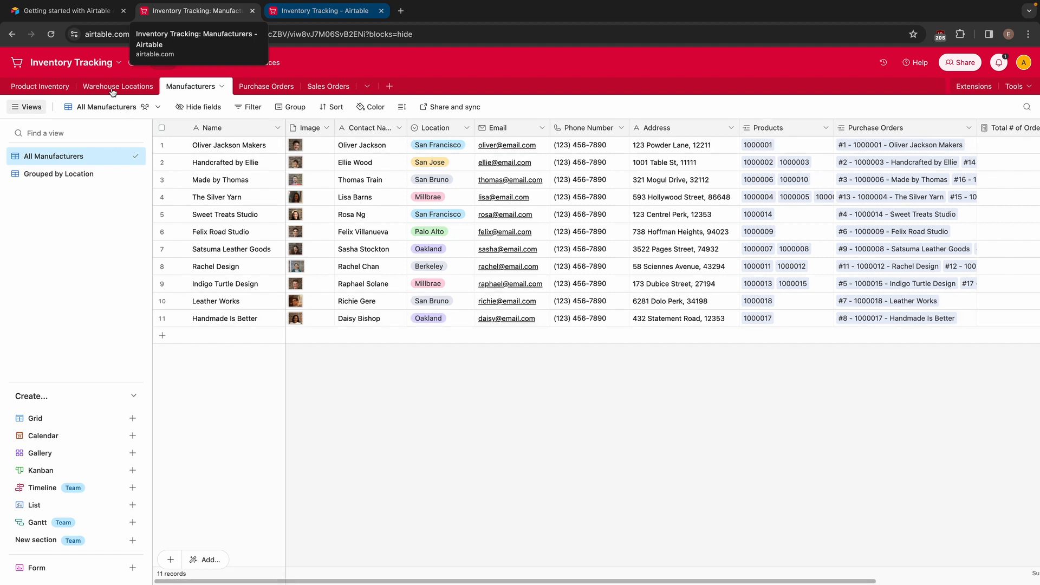
left_click(31, 91)
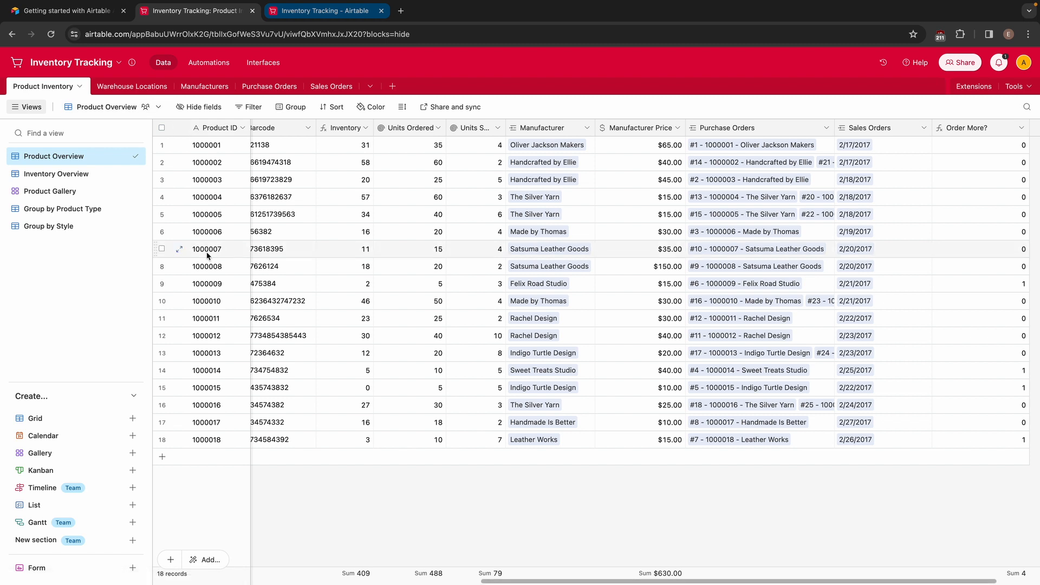
left_click(204, 86)
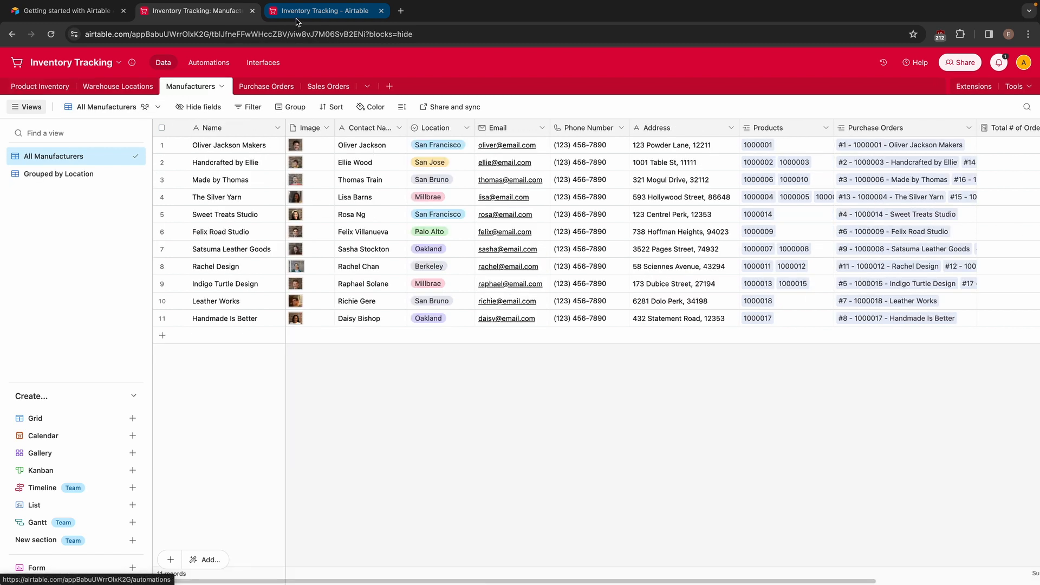
left_click(208, 63)
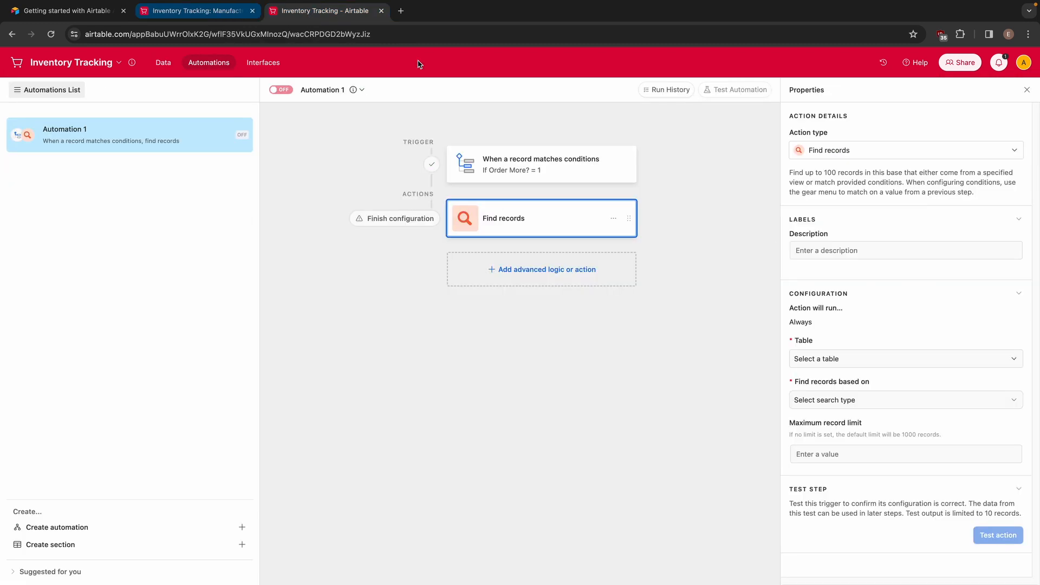
left_click(823, 401)
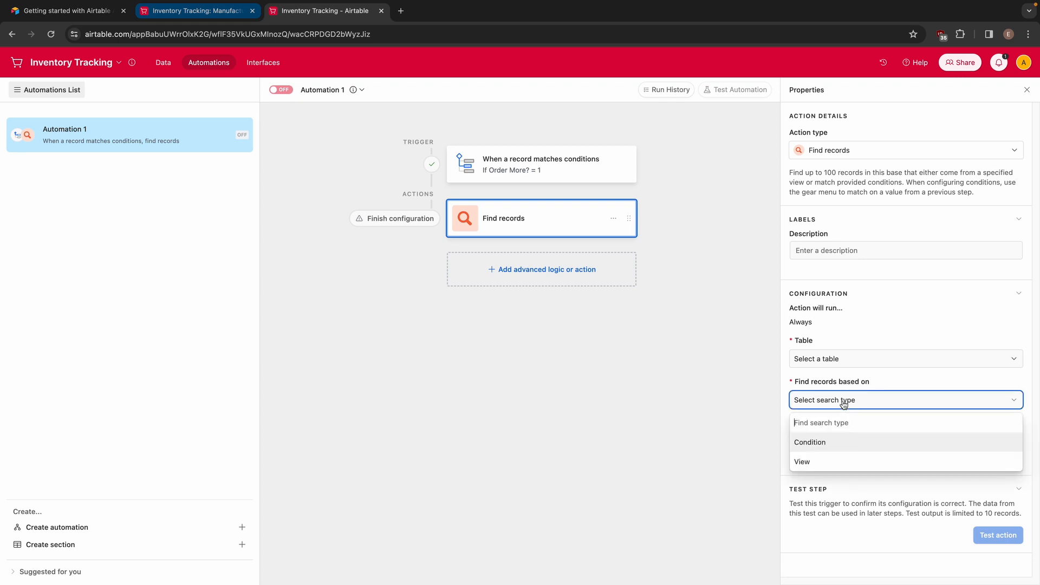
left_click(832, 442)
left_click(835, 454)
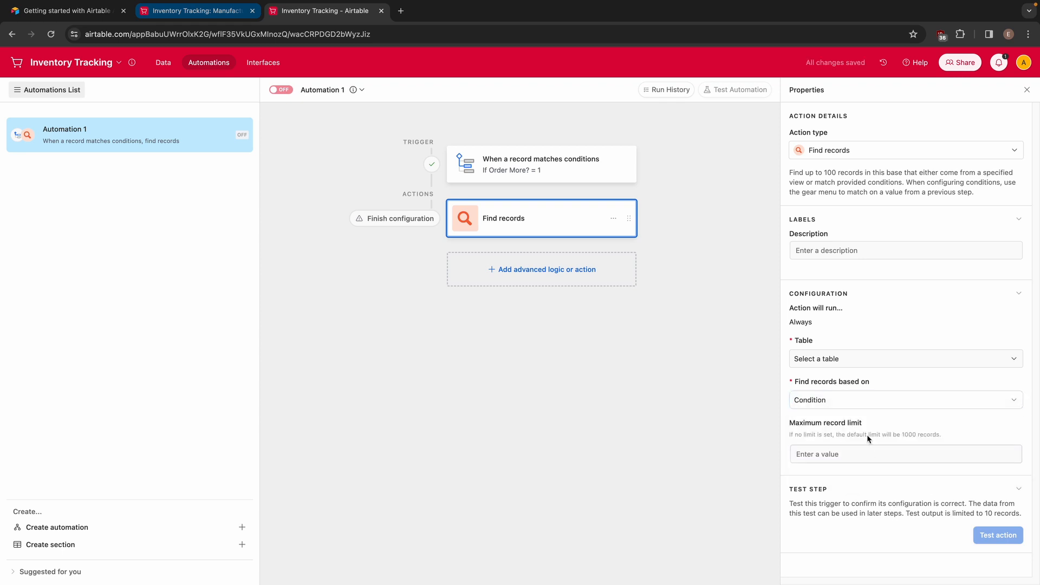
left_click(841, 359)
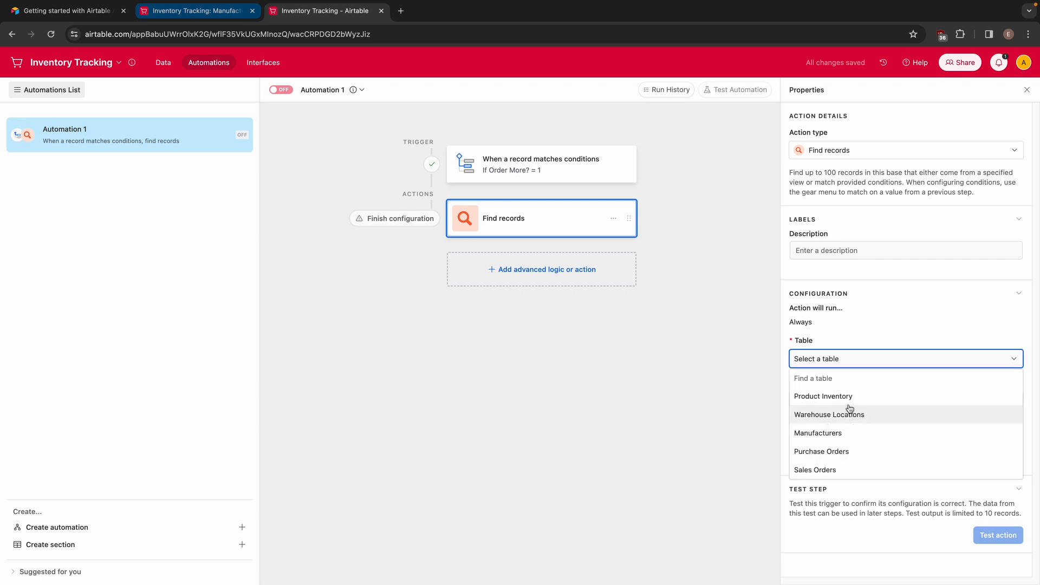
left_click(852, 433)
scroll(863, 474, "down", 1)
left_click(825, 468)
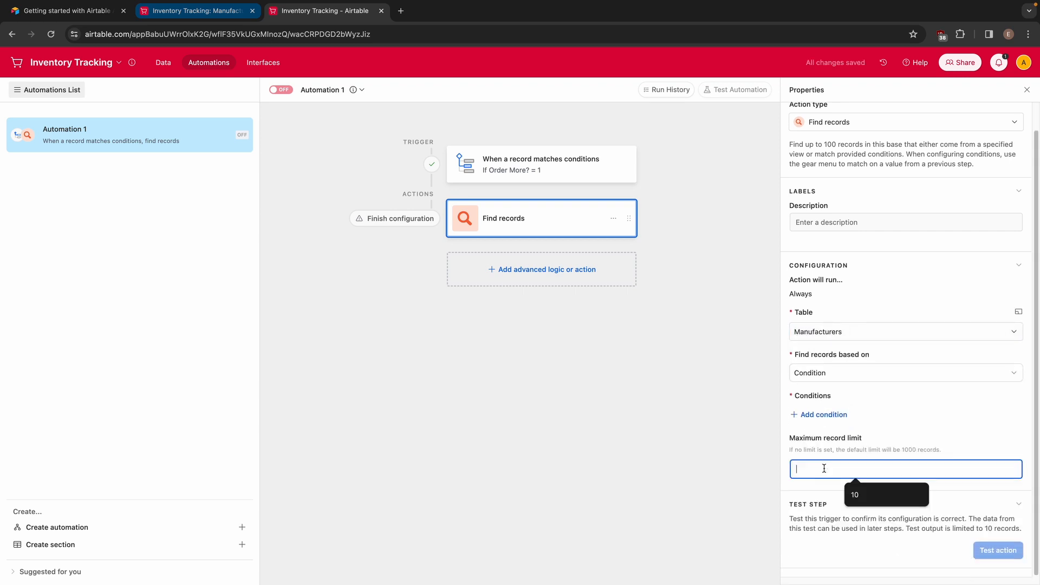
Add a "Products has any of" condition to the "Find records" action and set it to use dynamic values
left_click(812, 418)
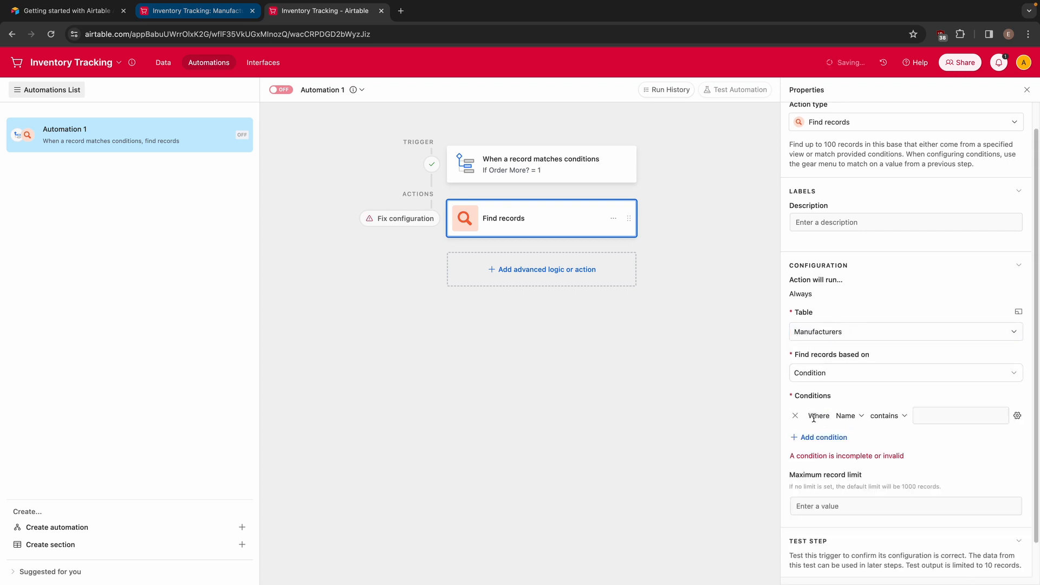
left_click(844, 417)
scroll(878, 508, "down", 3)
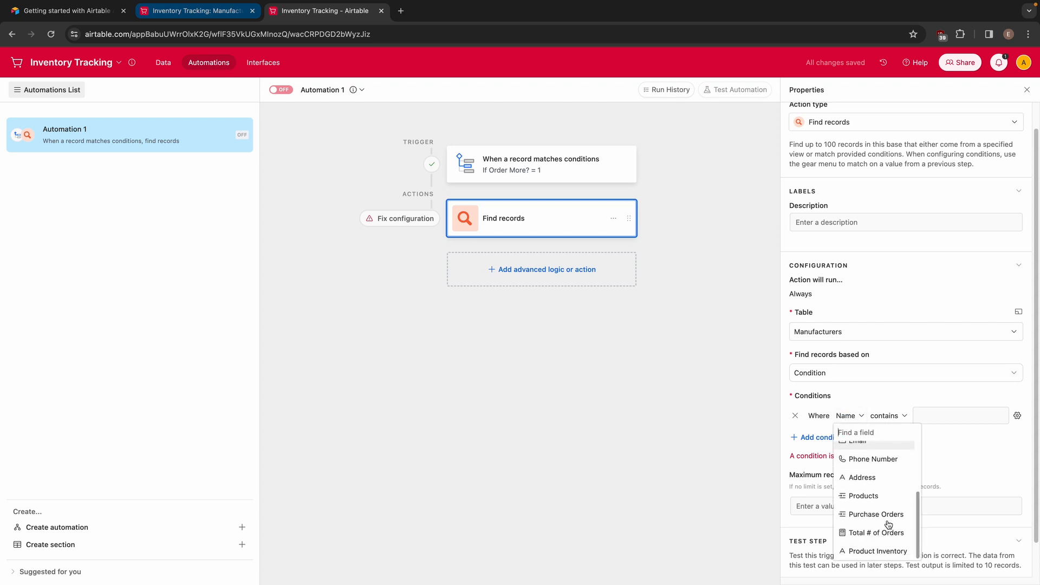
left_click(876, 498)
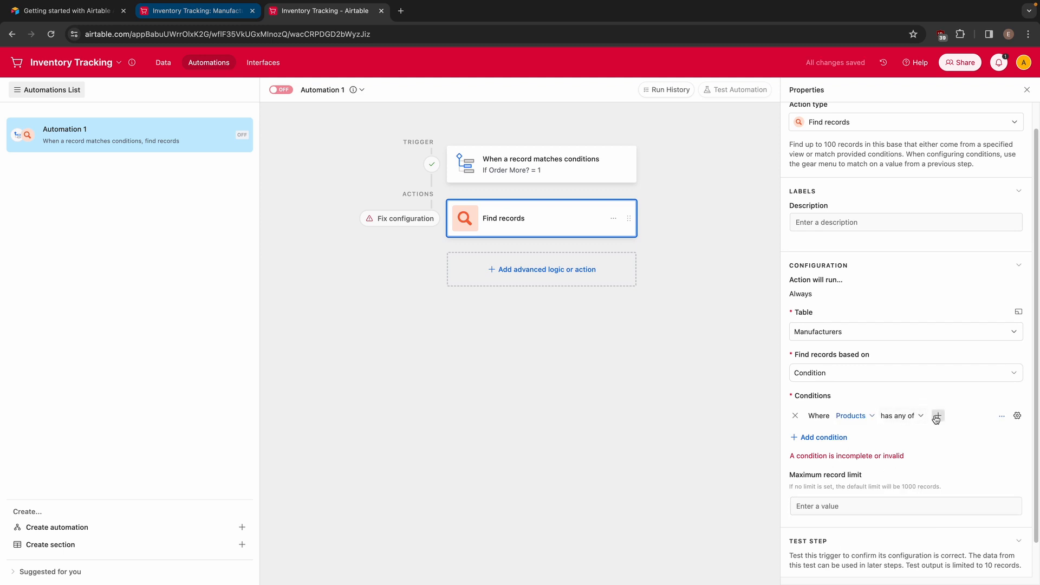
left_click(1015, 418)
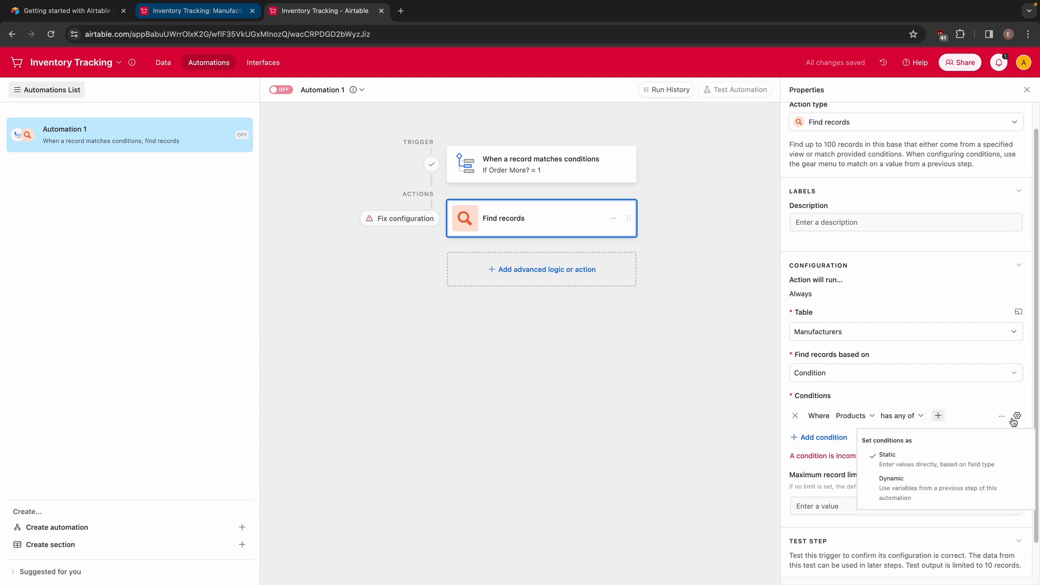
left_click(931, 500)
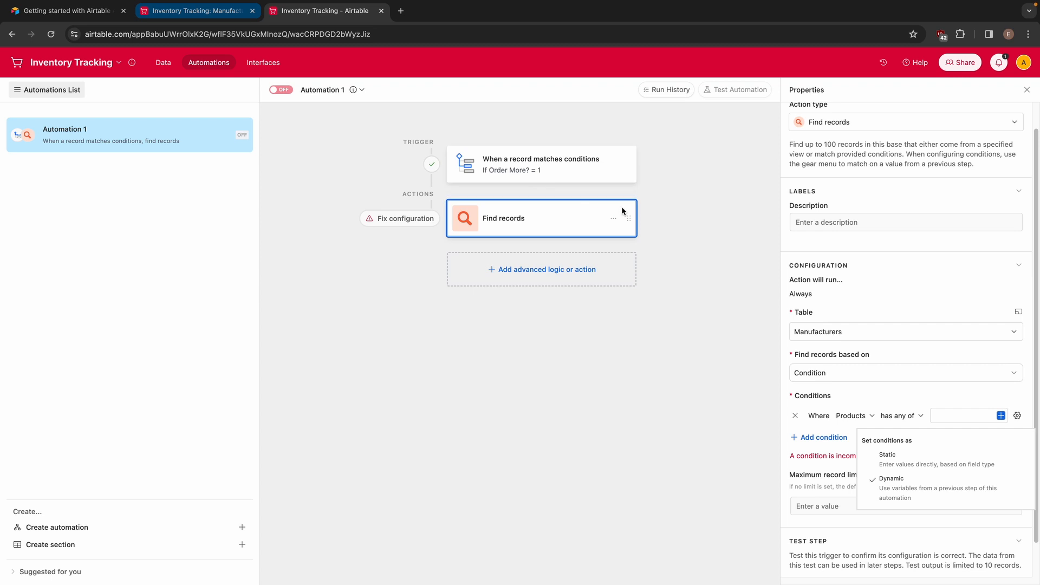
left_click(938, 487)
Use the Product ID from the trigger record as the condition's value and test the "Find records" action
left_click(1000, 416)
scroll(885, 471, "down", 3)
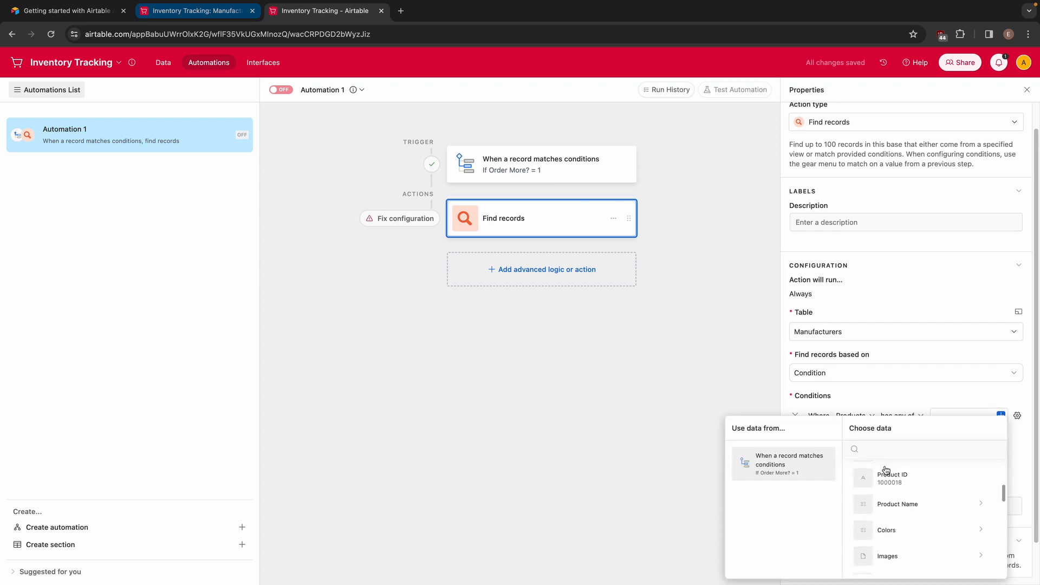
scroll(908, 490, "up", 3)
scroll(917, 512, "down", 2)
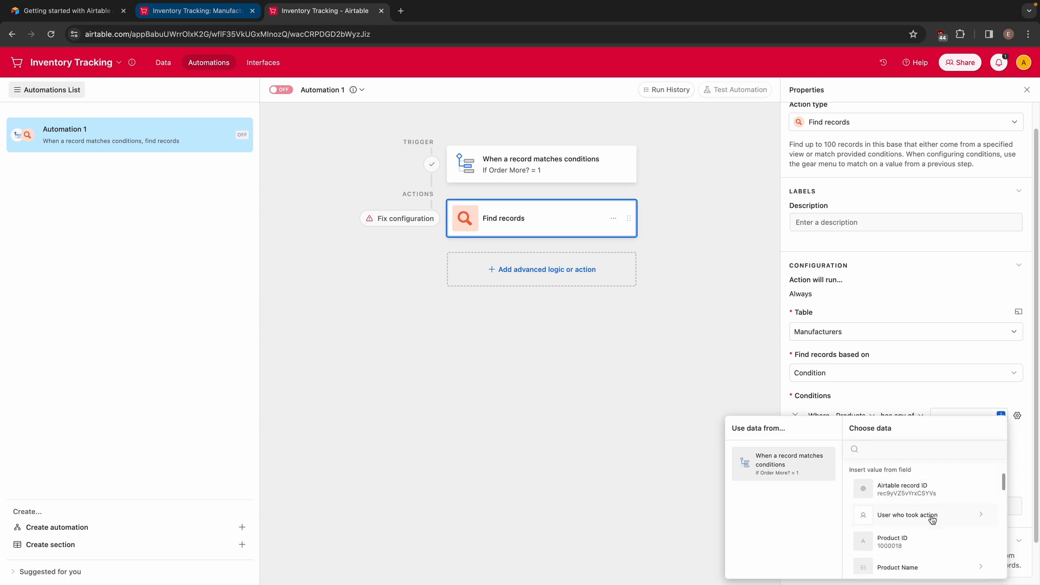
scroll(931, 516, "down", 3)
scroll(921, 518, "up", 2)
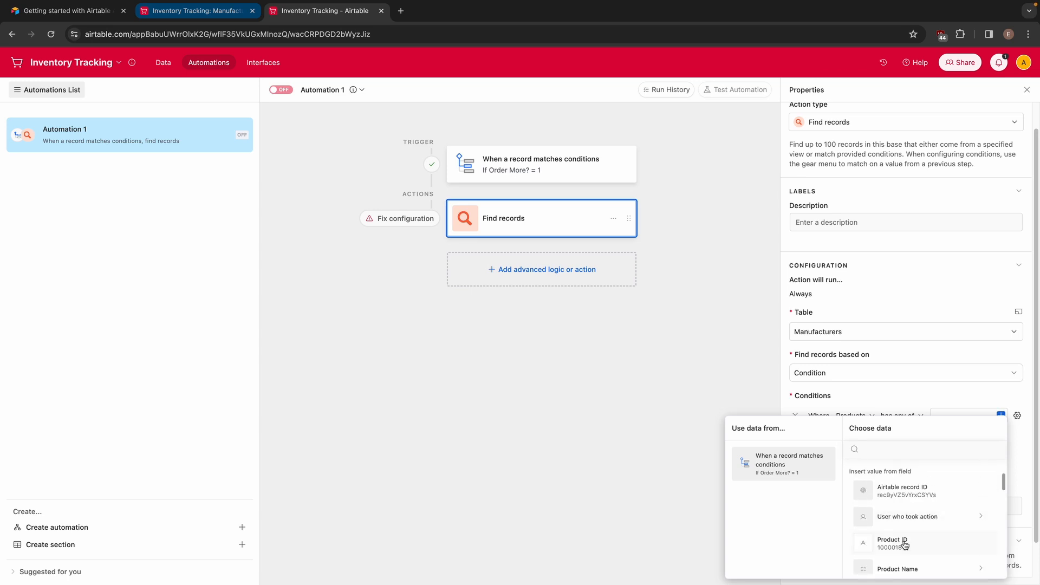
left_click(903, 542)
scroll(947, 437, "down", 1)
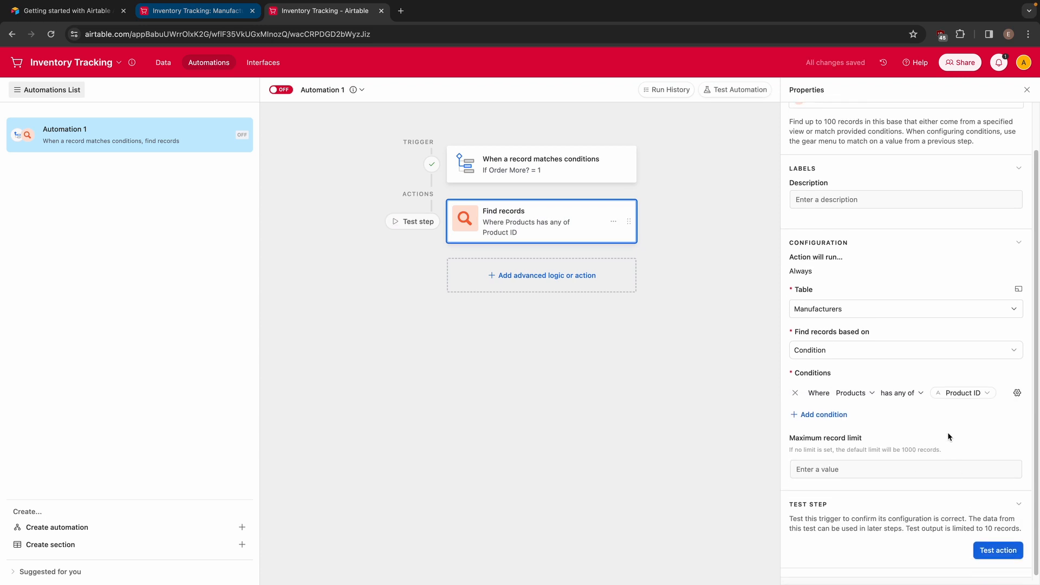
left_click(999, 551)
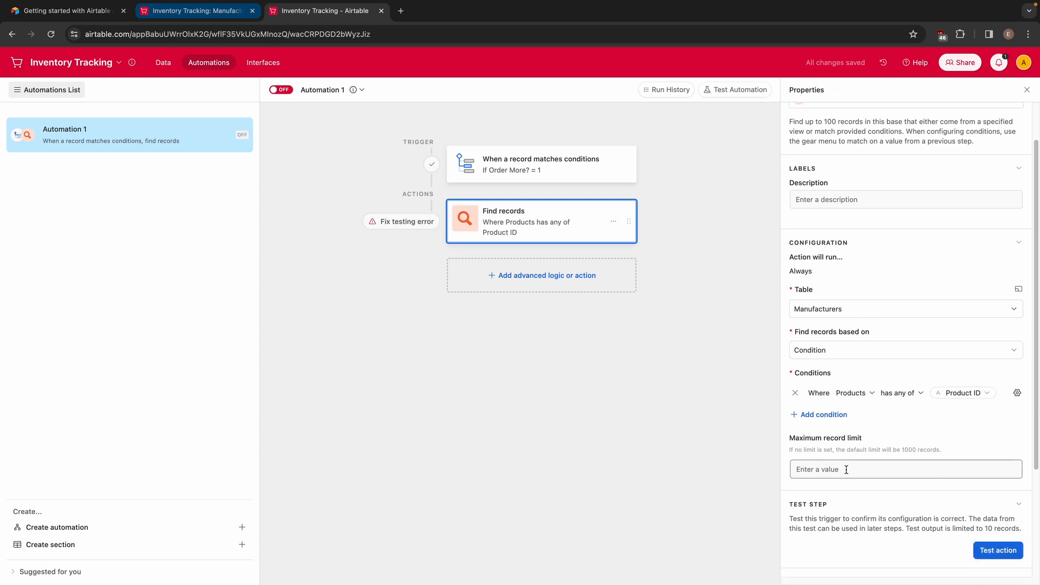
scroll(867, 466, "down", 3)
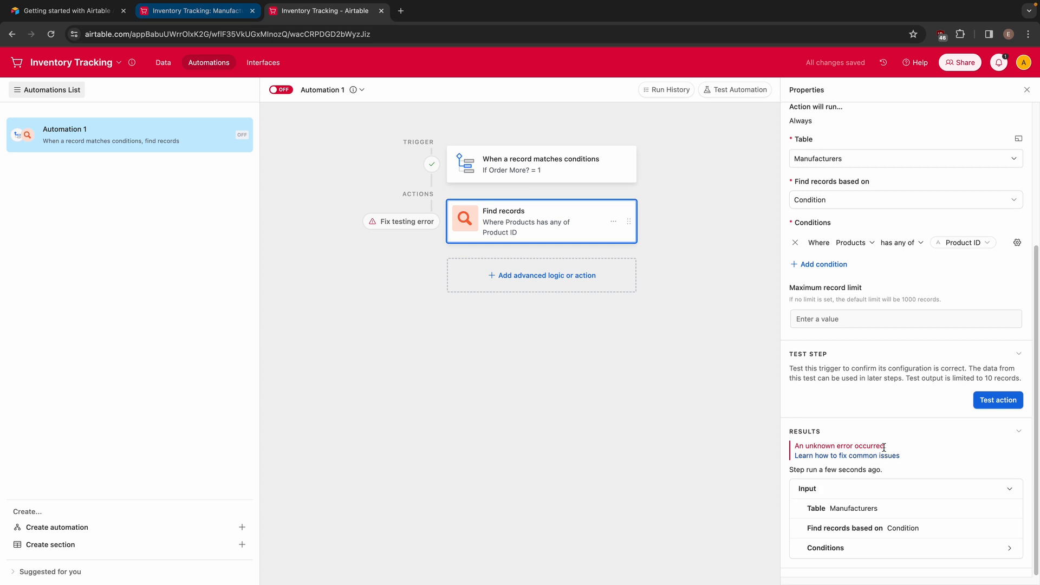
Replace the Product ID in the "Products has any of" condition with the trigger record's Airtable record ID
scroll(900, 325, "up", 1)
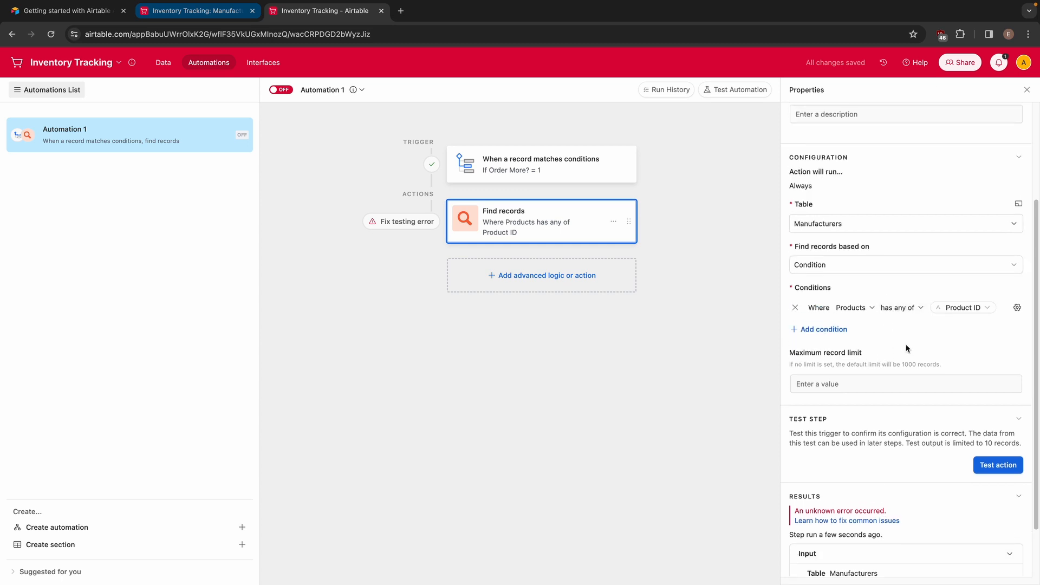
left_click(965, 307)
left_click(951, 332)
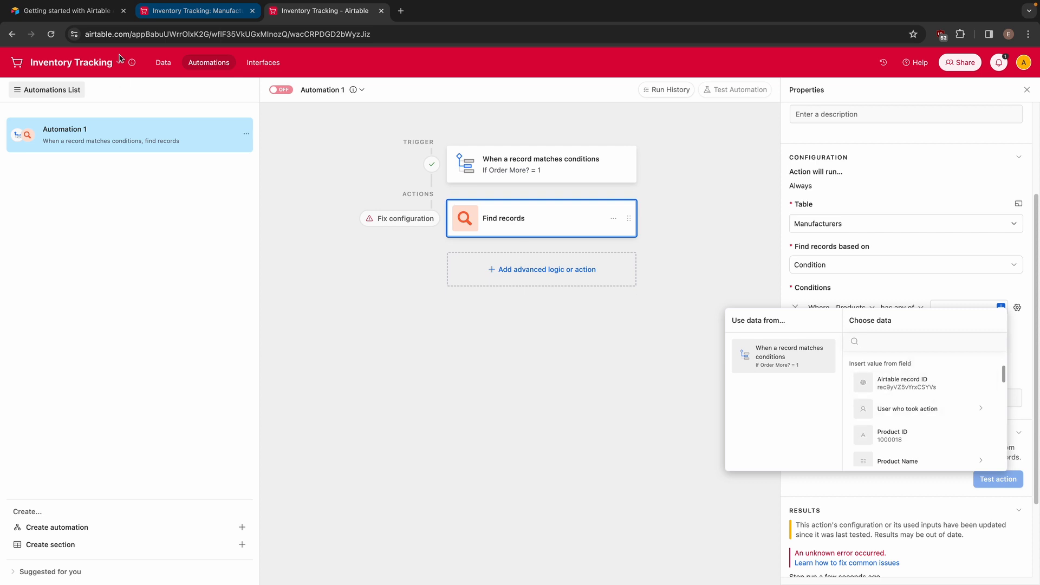
left_click(165, 11)
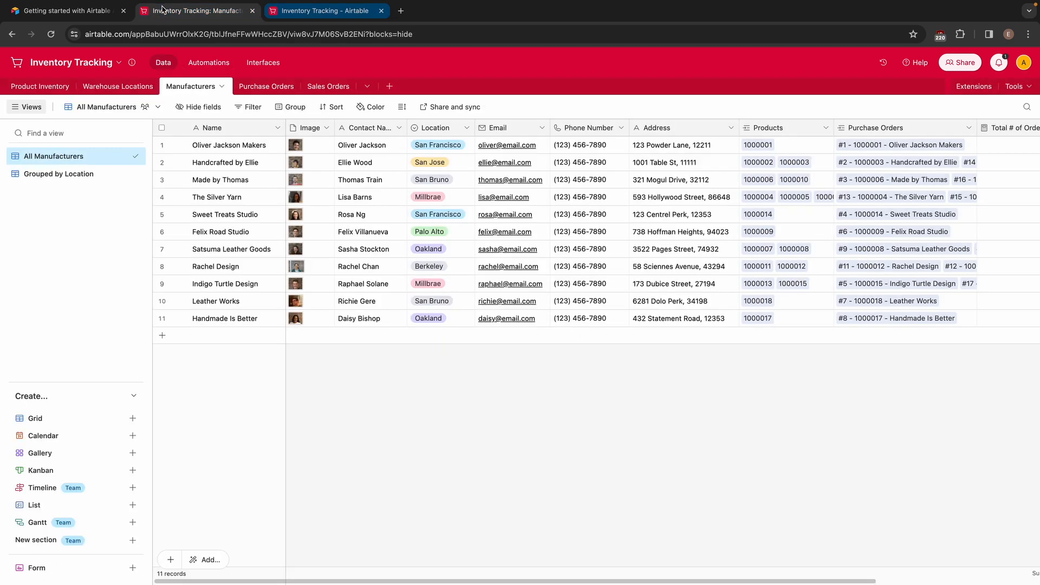
left_click(752, 145)
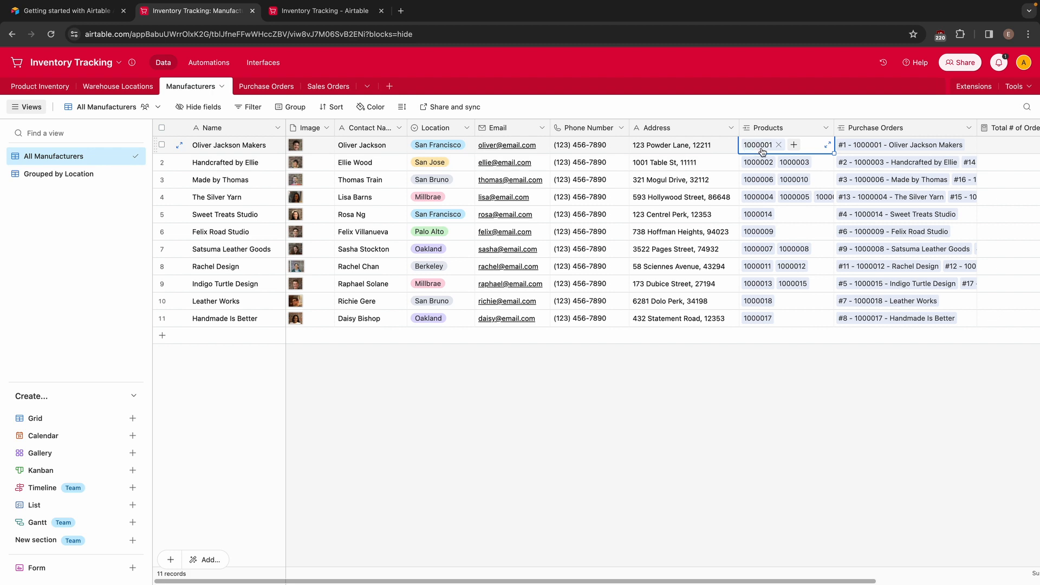
left_click(322, 11)
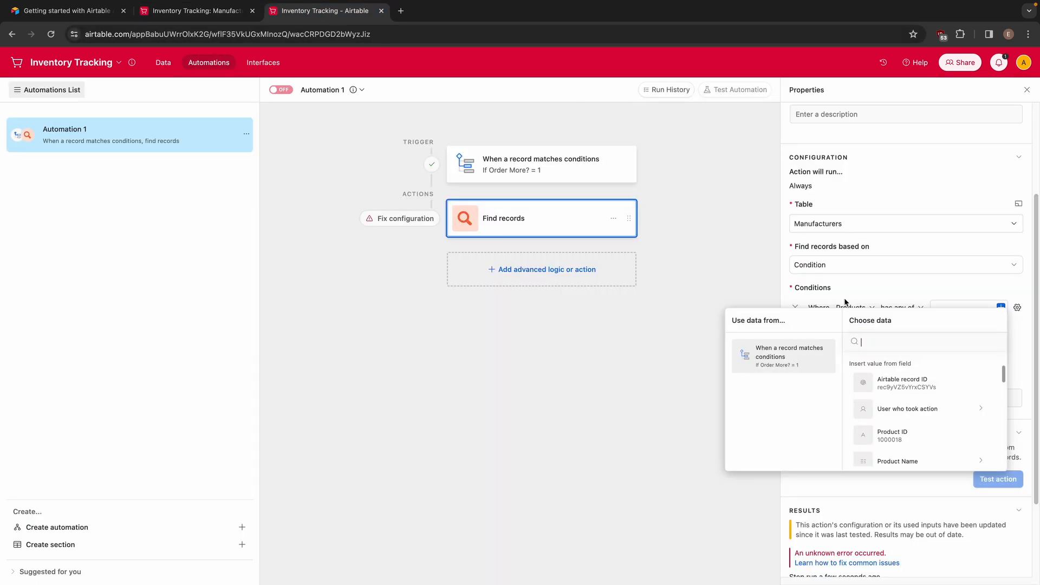
left_click(930, 388)
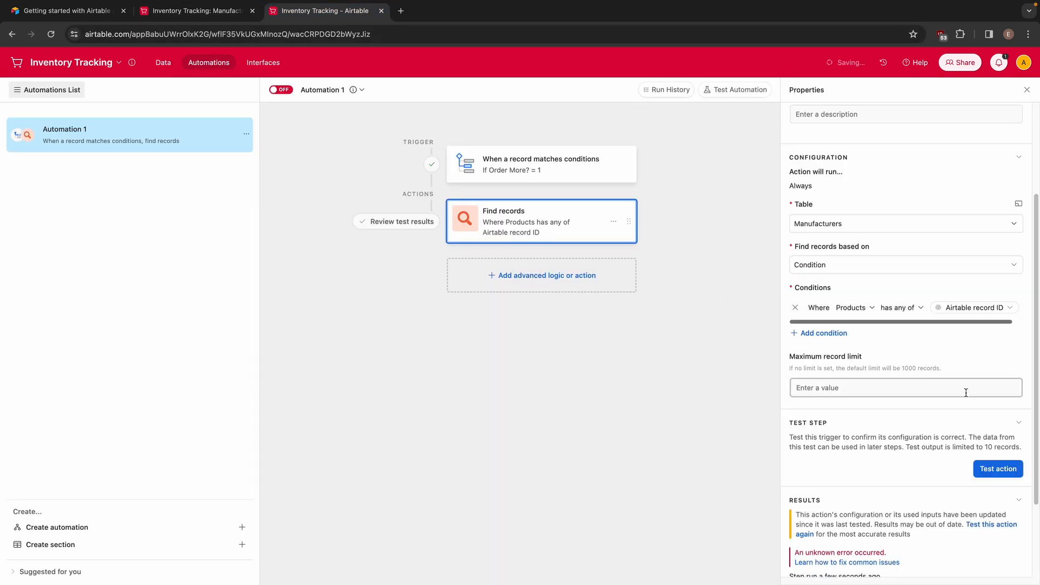
Test the "Find records" action and look through all fields of the found manufacturer record
left_click(1000, 467)
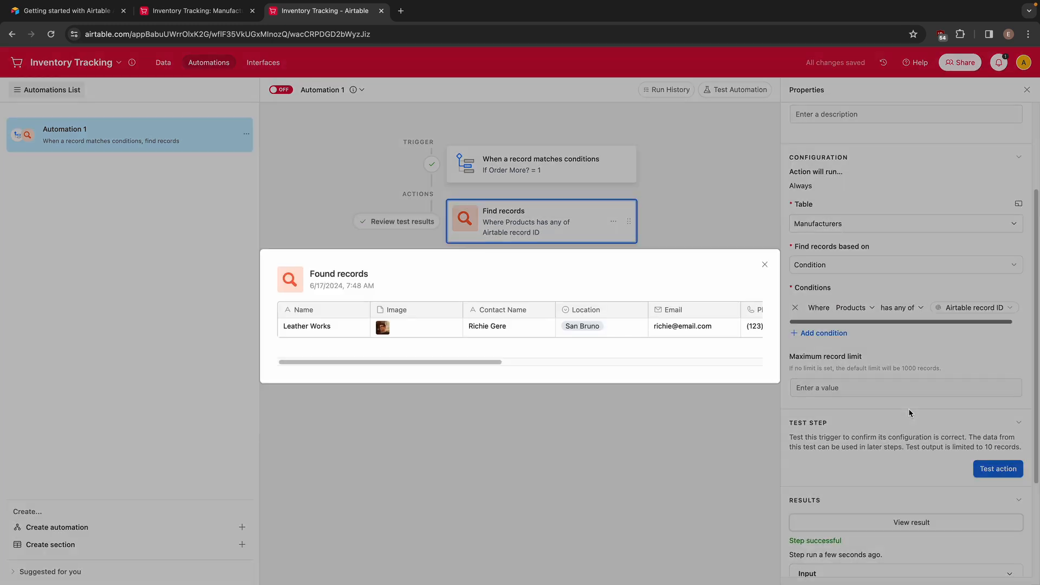
left_click_drag(386, 362, 659, 374)
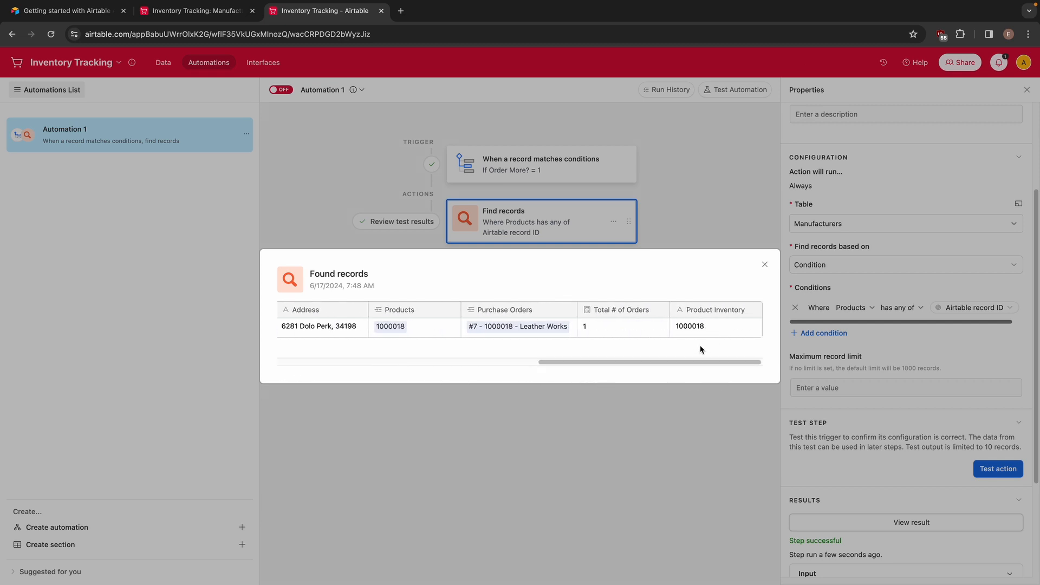
left_click_drag(683, 362, 372, 364)
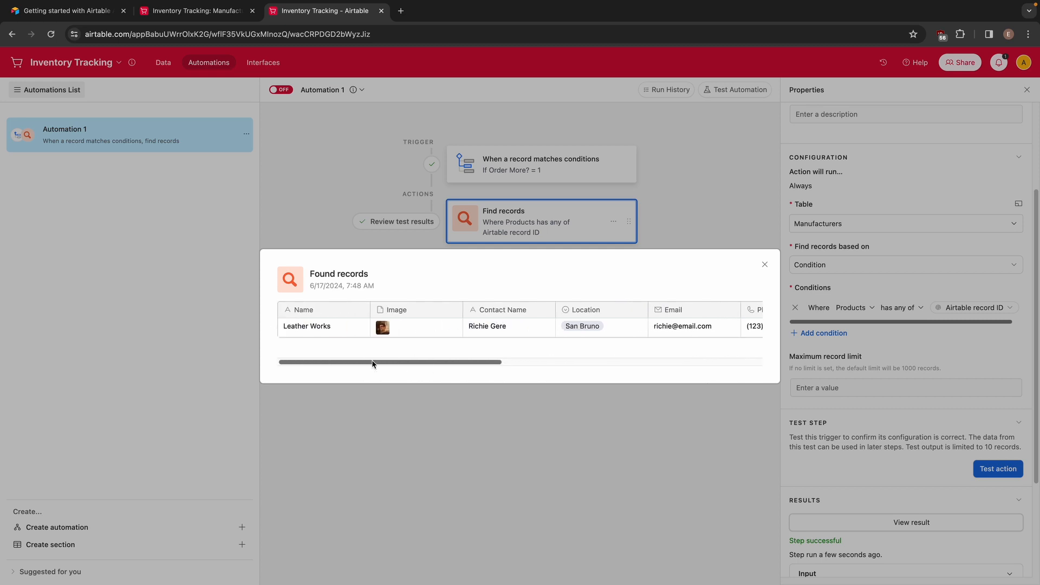
left_click(766, 265)
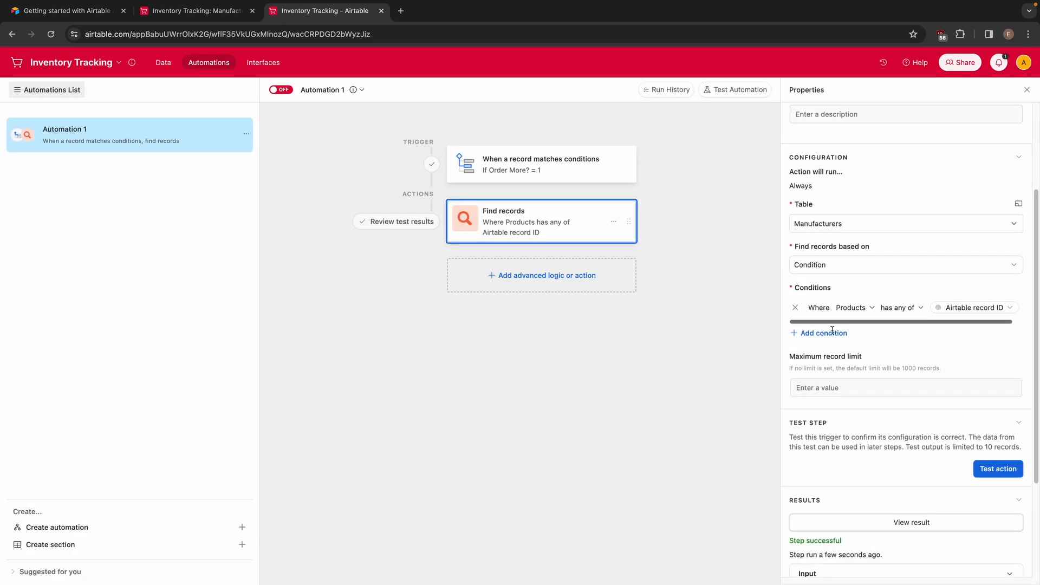
Add a "Send email" action to the automation after the "Find records" action
scroll(903, 432, "down", 3)
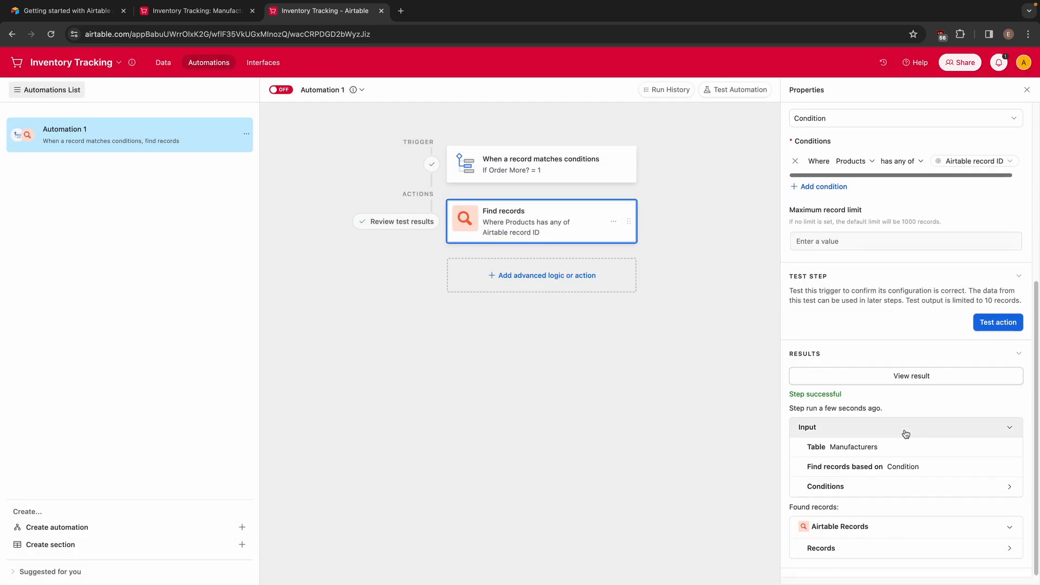
left_click(523, 277)
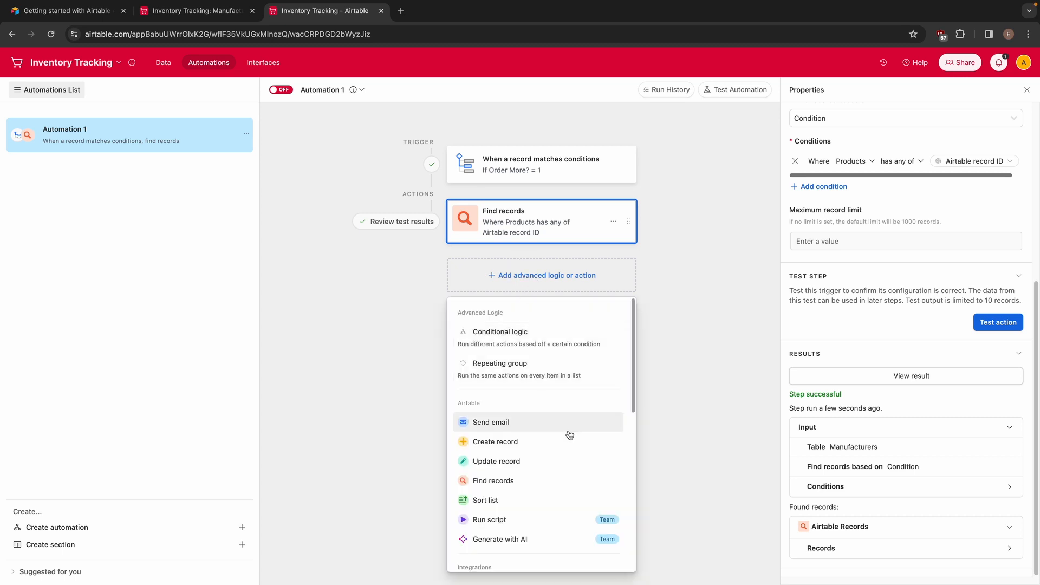
left_click(509, 422)
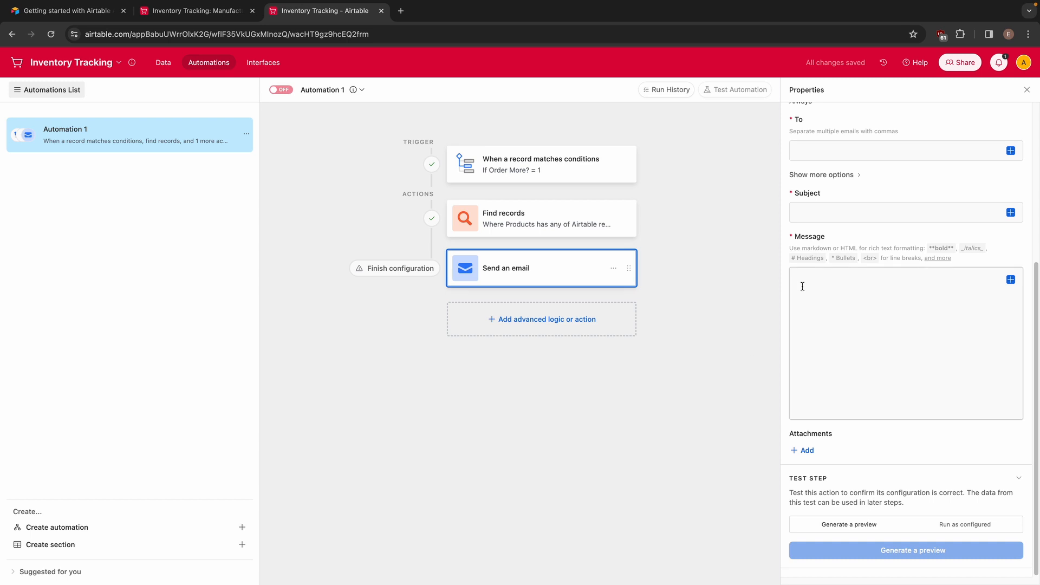
scroll(867, 260, "up", 2)
scroll(836, 222, "up", 4)
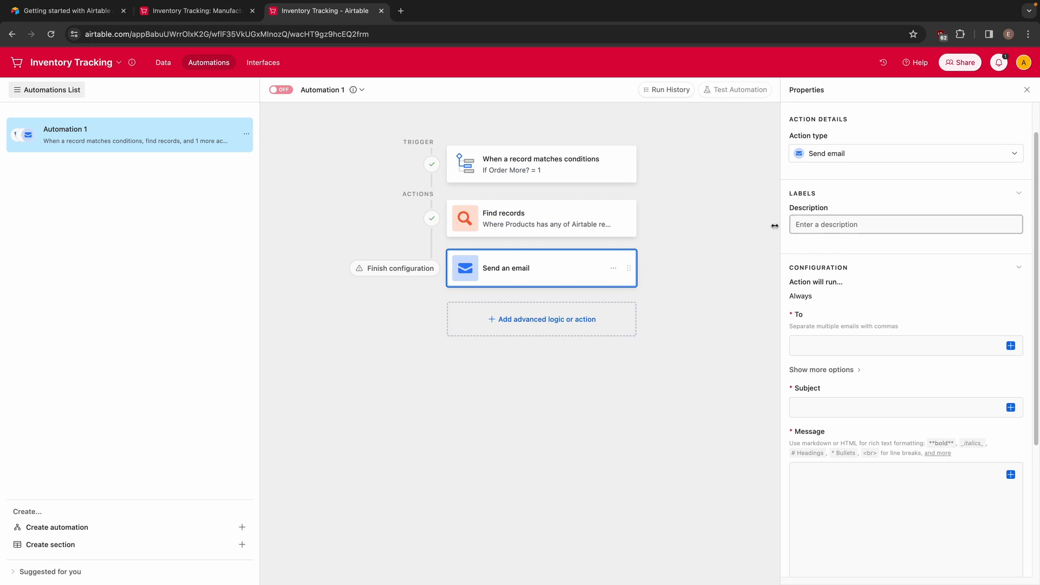
scroll(845, 271, "down", 2)
Enter the recipient's email address for the "Send an email" action and go to its subject
left_click(831, 273)
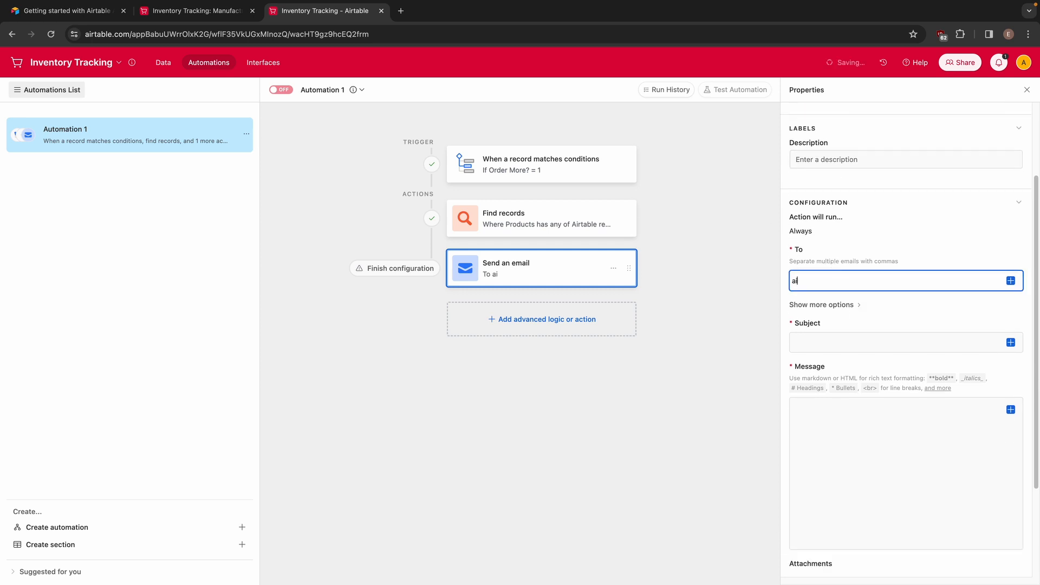
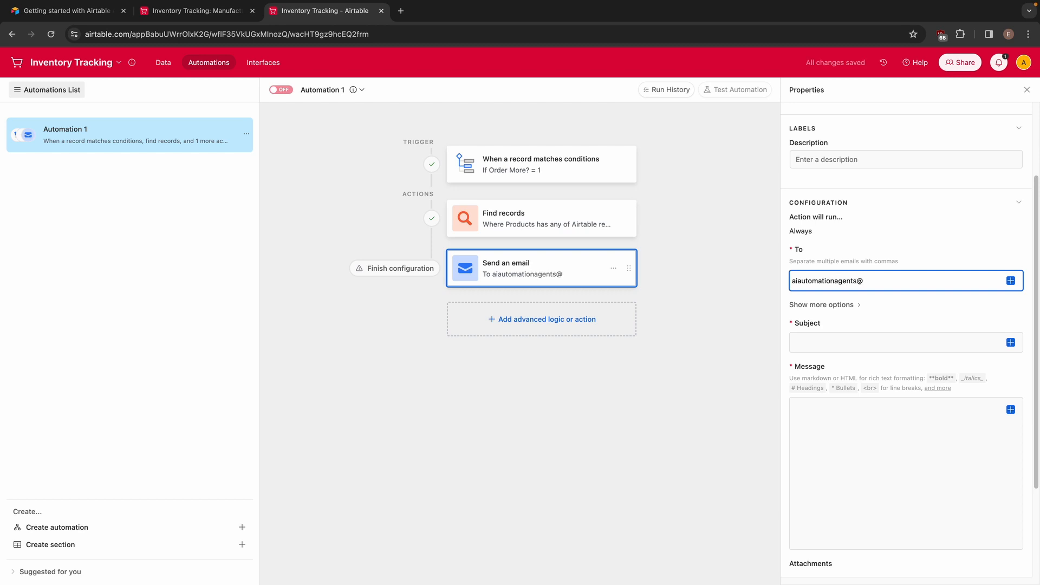
left_click(842, 345)
scroll(855, 292, "down", 2)
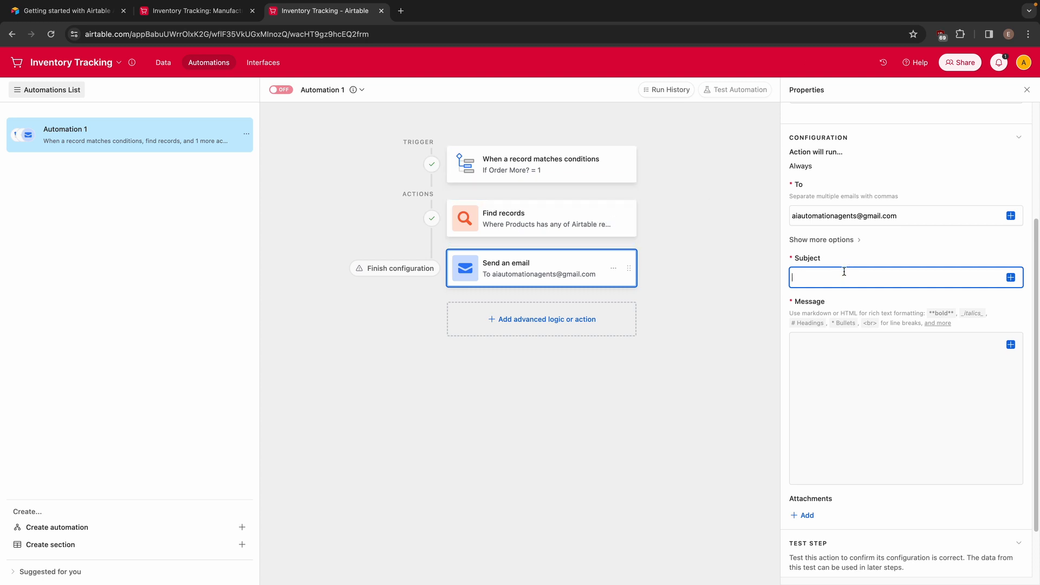
type("Action Requires")
key("super+a")
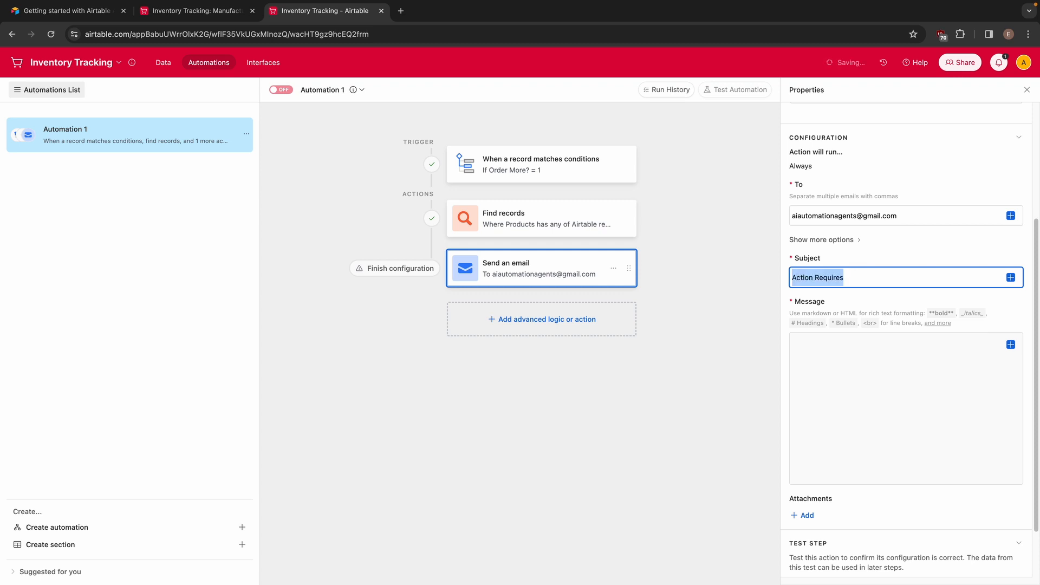
type("Product")
key("super+a")
Set the email subject to "Low Inventory For" followed by the trigger record's Product Name
type("Low Inv")
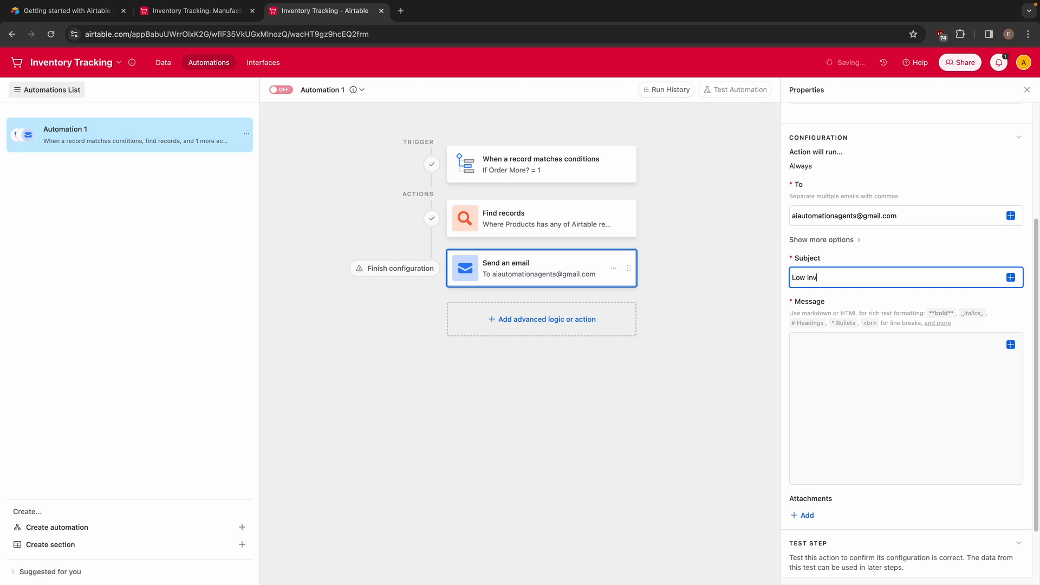
type("etory")
key("BackSpace")
key("BackSpace")
type("entoryL")
key("BackSpace")
type("Fo")
left_click(1011, 277)
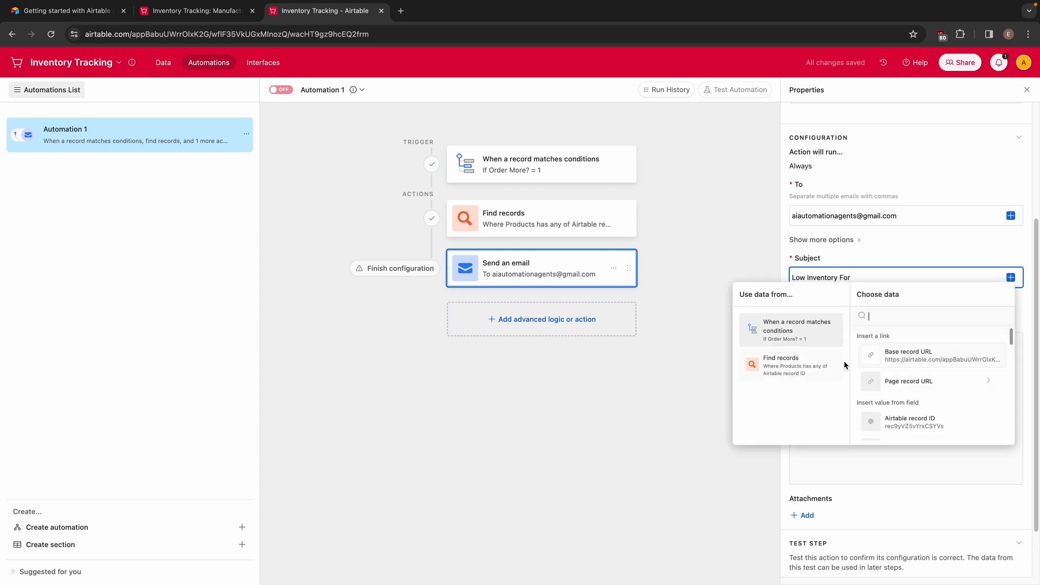
scroll(916, 390, "down", 3)
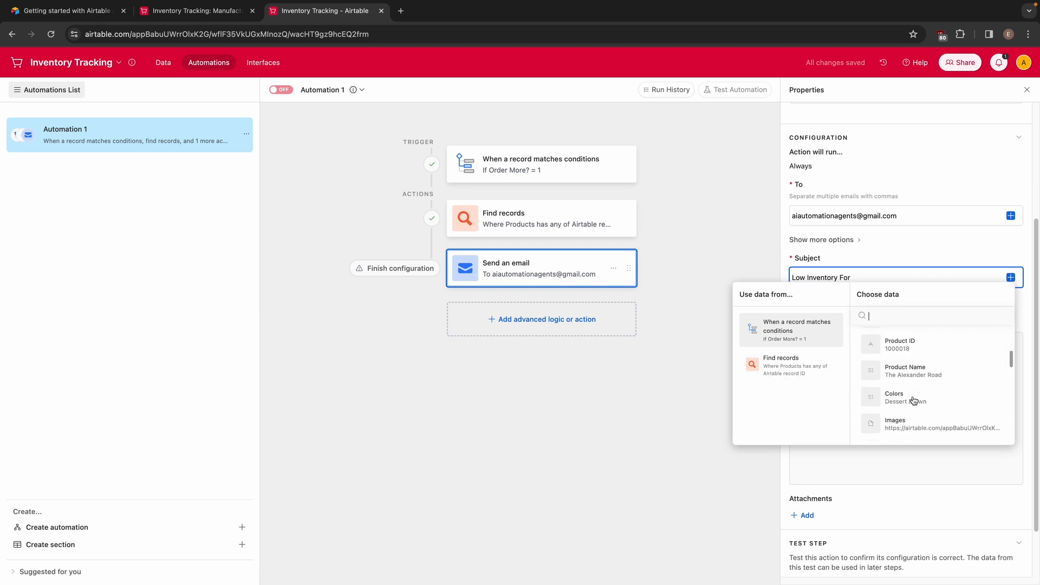
left_click(939, 375)
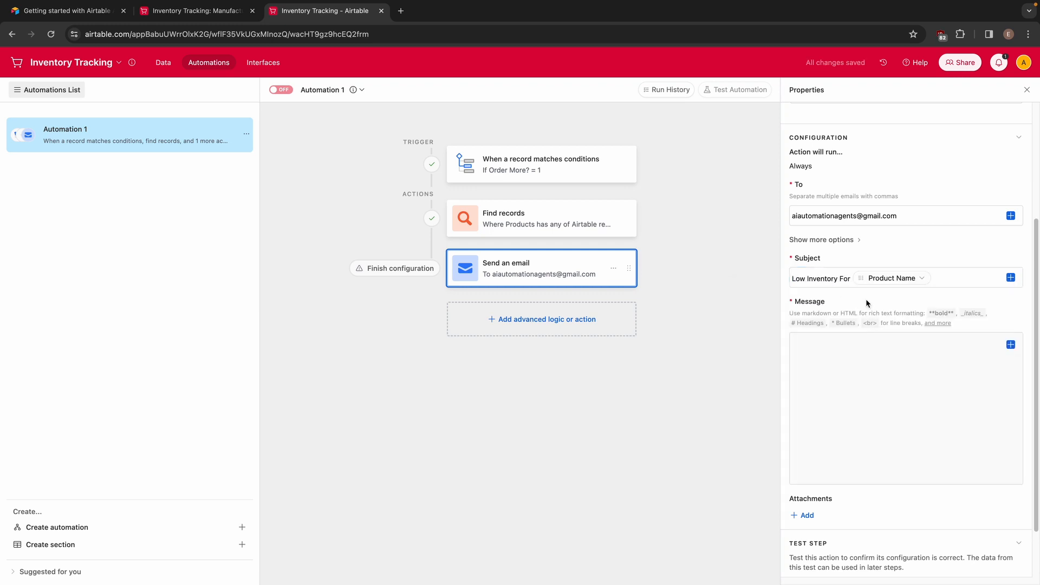
Start the email message with "Hi," and place the trigger record's Product Name in a separate paragraph below it
left_click(878, 386)
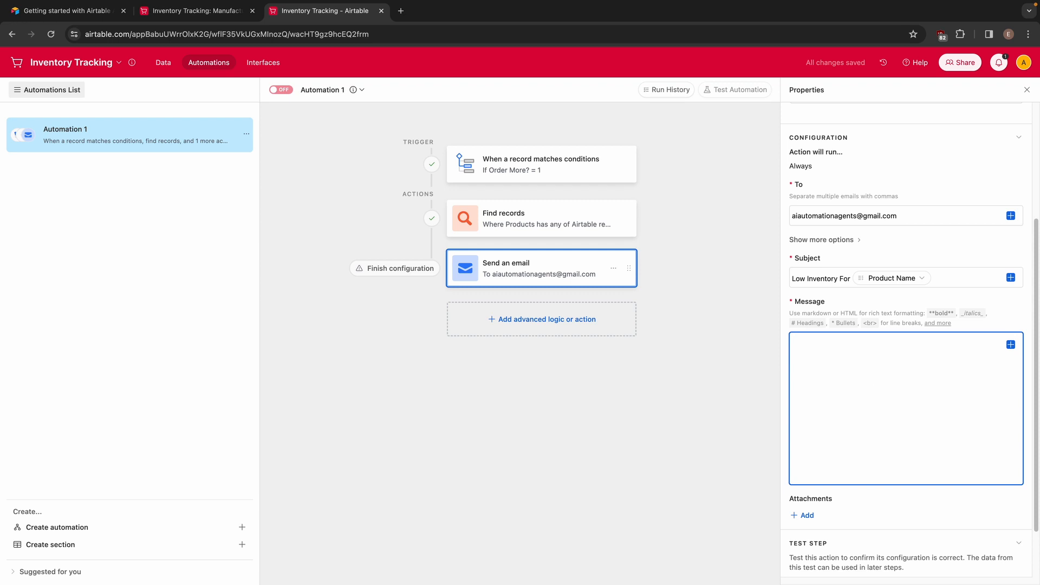
type("Hi,")
key("Return")
key("Return")
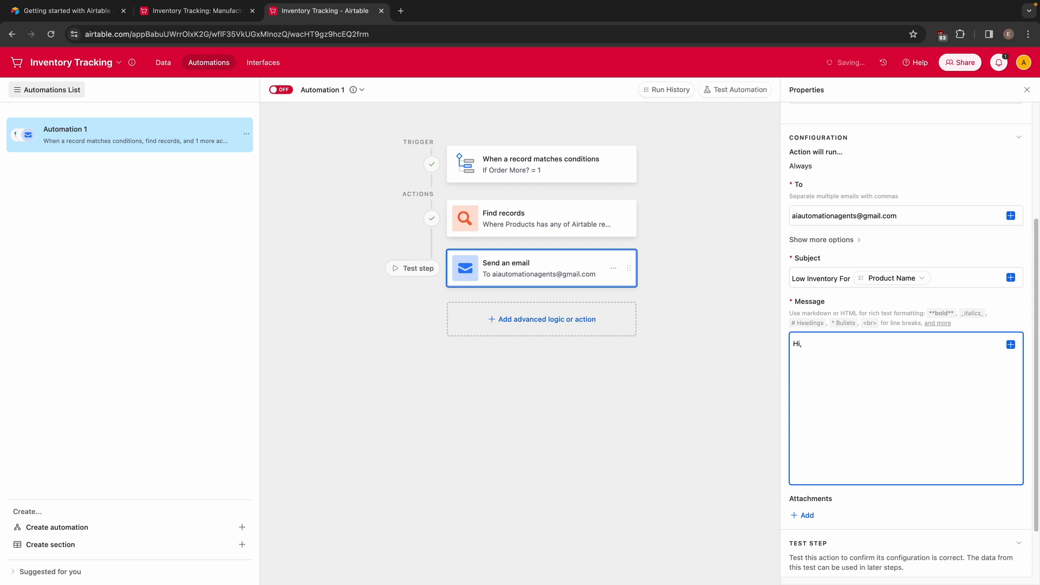
type("The")
left_click(1011, 344)
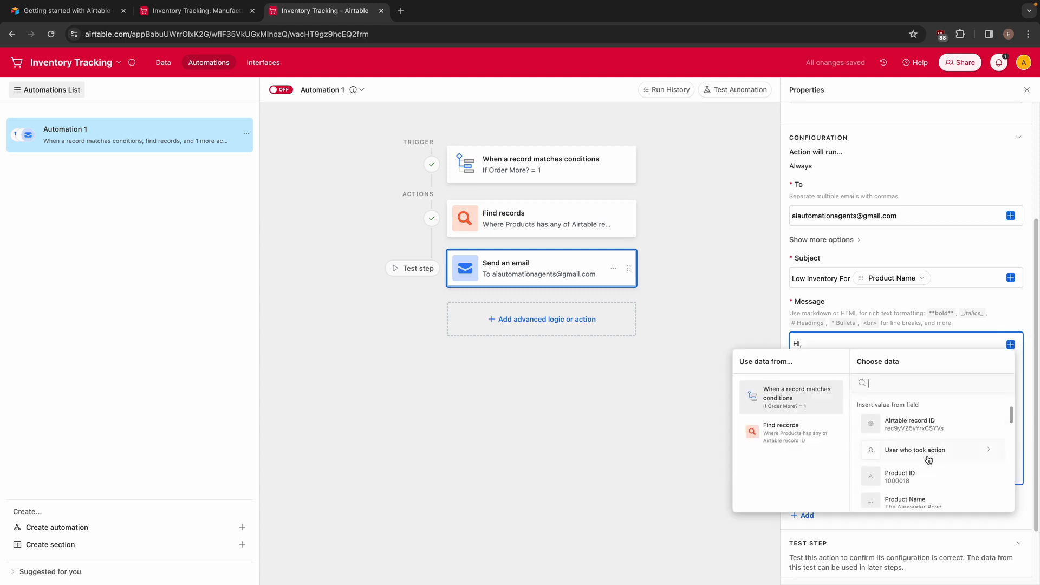
scroll(928, 476, "down", 1)
left_click(927, 444)
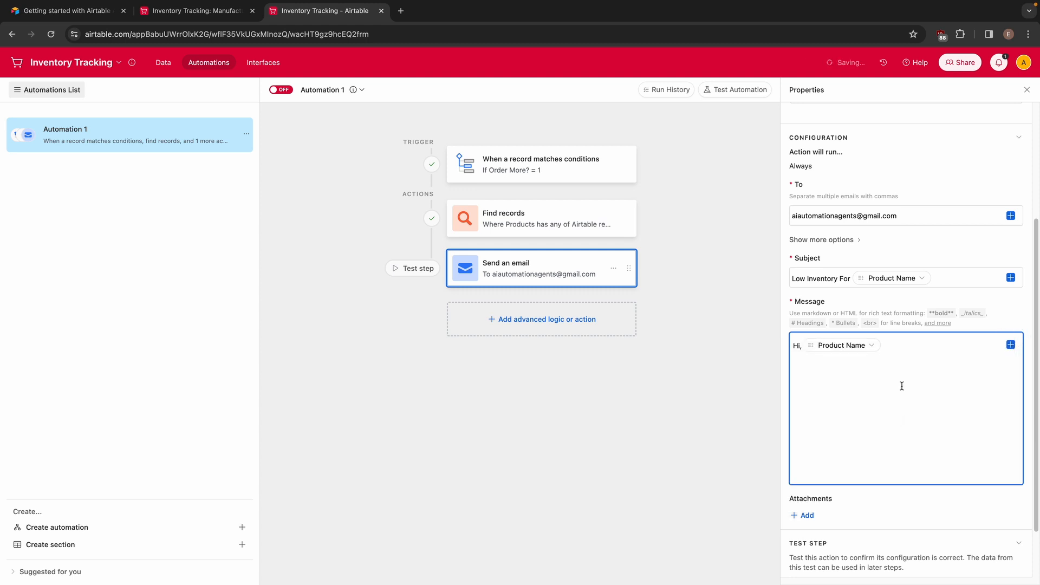
left_click(799, 345)
key("Return")
key("Return")
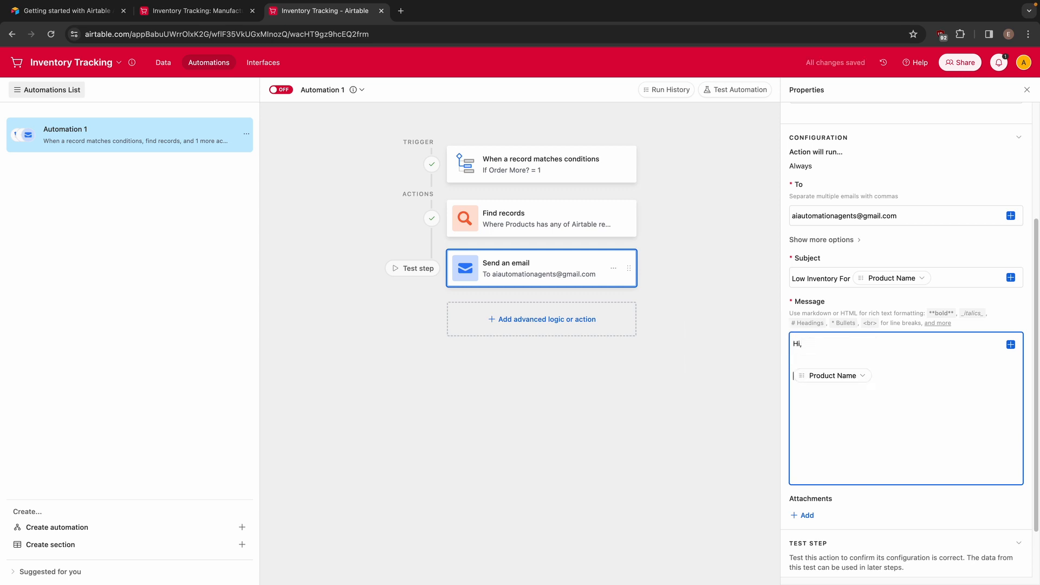
Complete the product line with "is down to", the trigger record's Inventory and "units.", and add "Please contact the manufacturer to restock this product." below
type("is down to")
left_click(1011, 344)
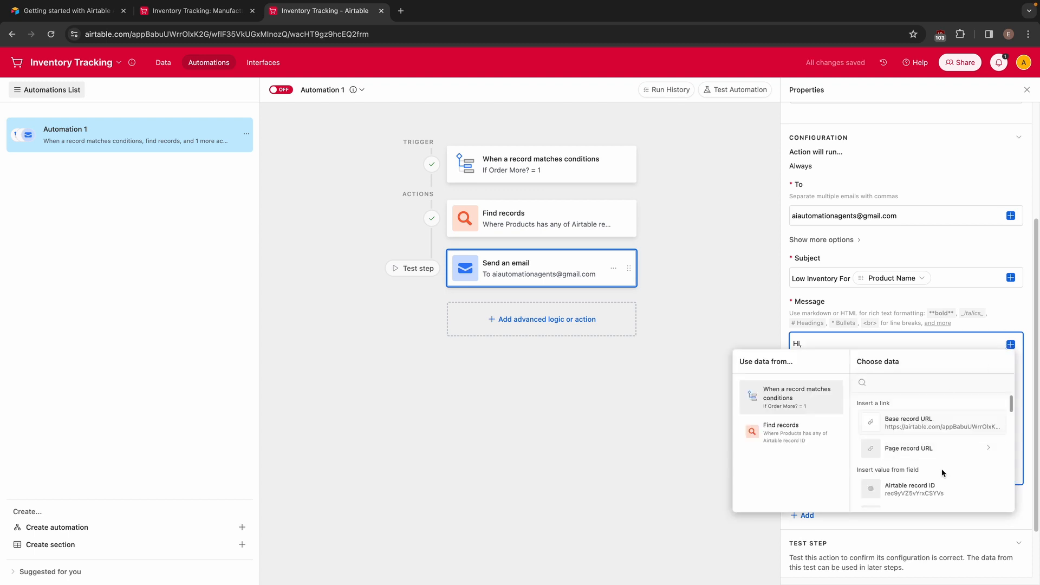
scroll(943, 473, "down", 6)
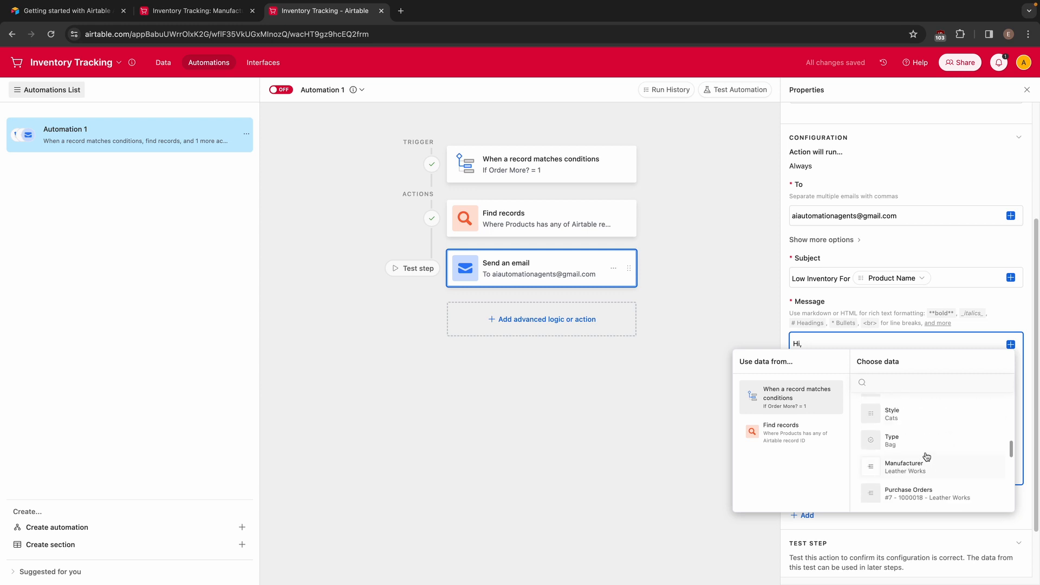
scroll(927, 457, "down", 4)
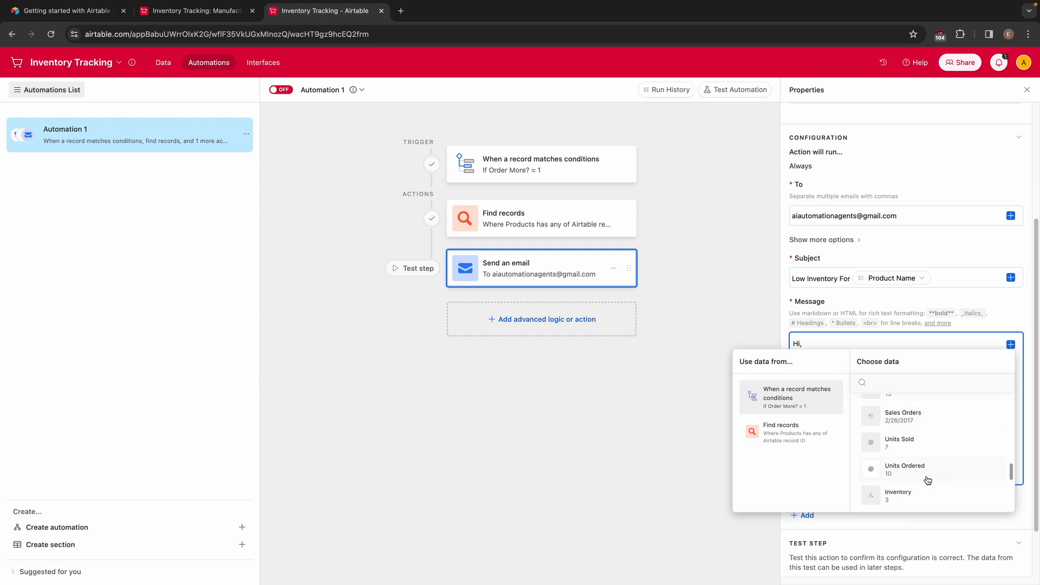
scroll(928, 480, "down", 2)
left_click(915, 432)
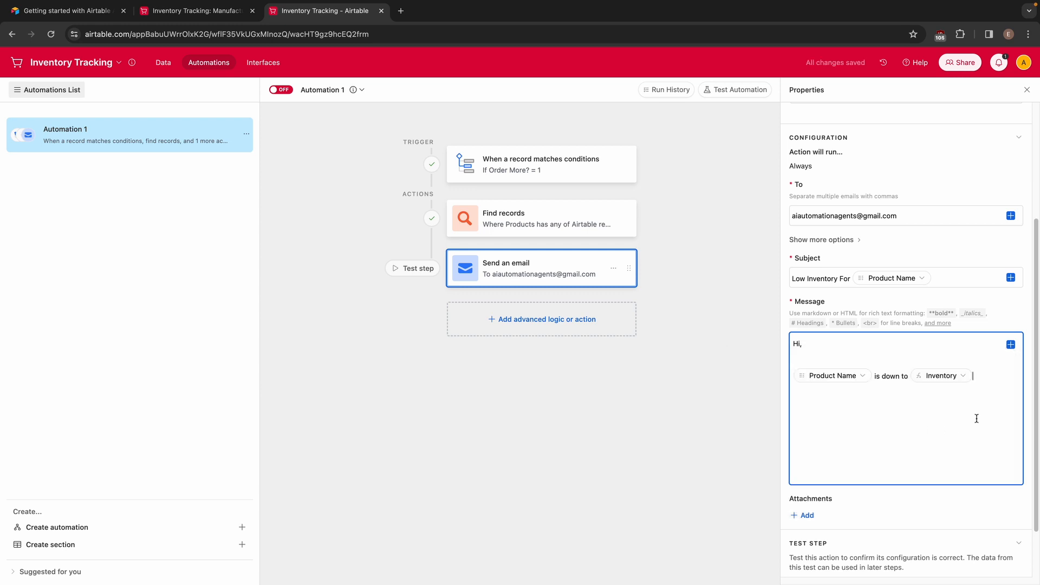
type("units.")
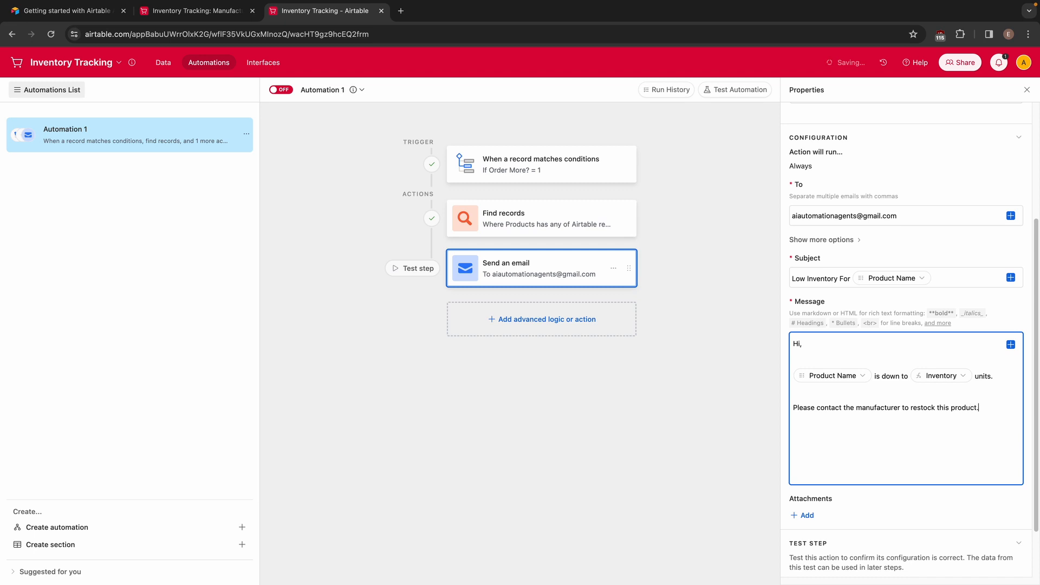
left_click(1011, 345)
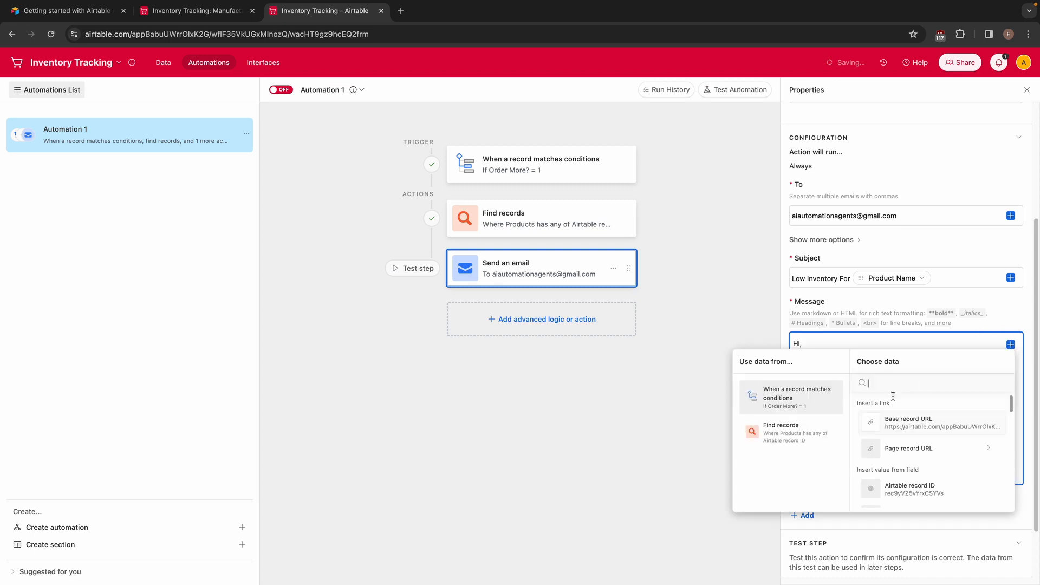
left_click(798, 441)
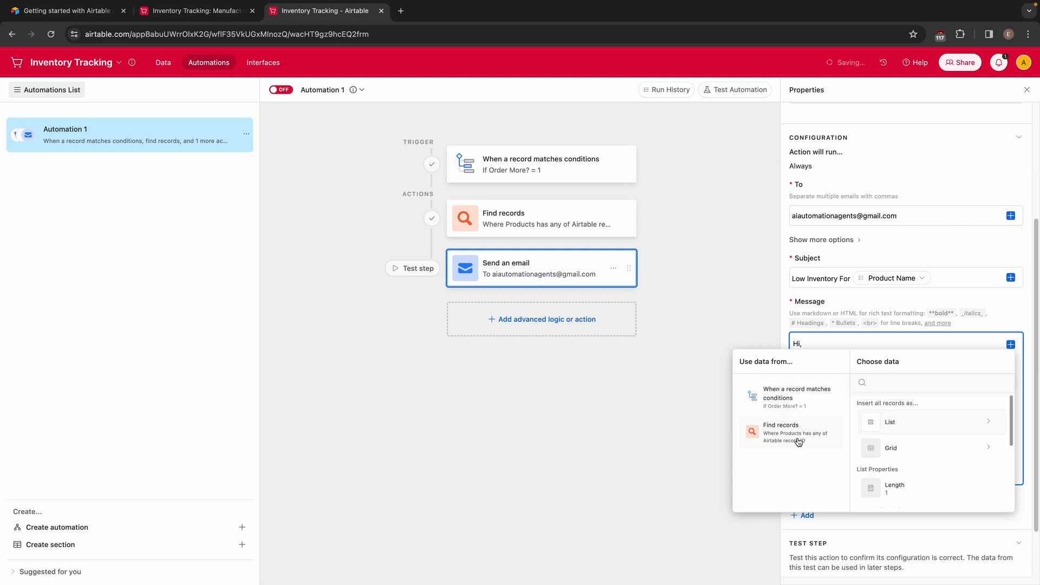
scroll(924, 460, "down", 2)
scroll(930, 463, "down", 2)
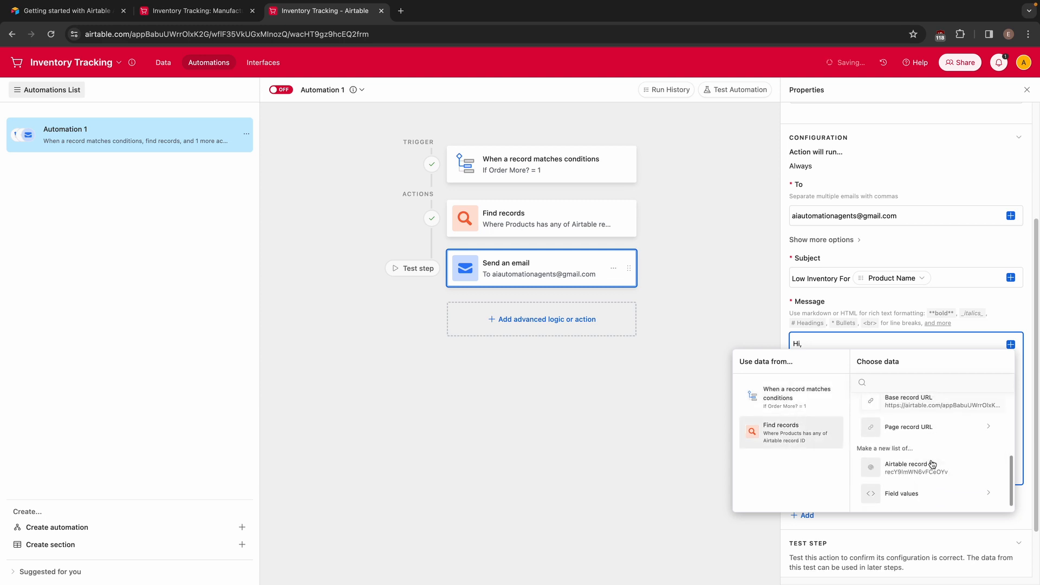
left_click(930, 493)
scroll(931, 495, "down", 1)
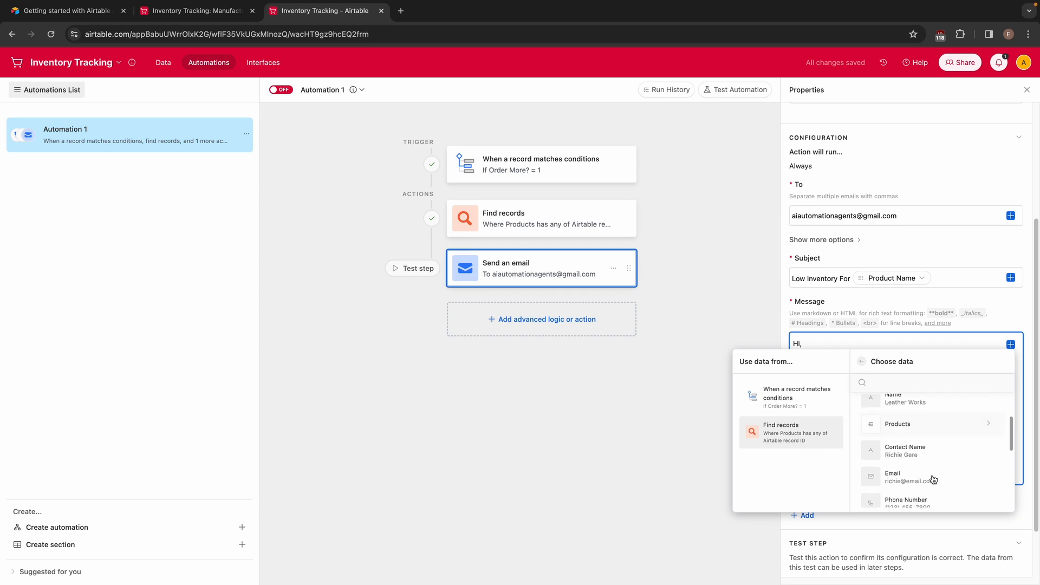
left_click(905, 455)
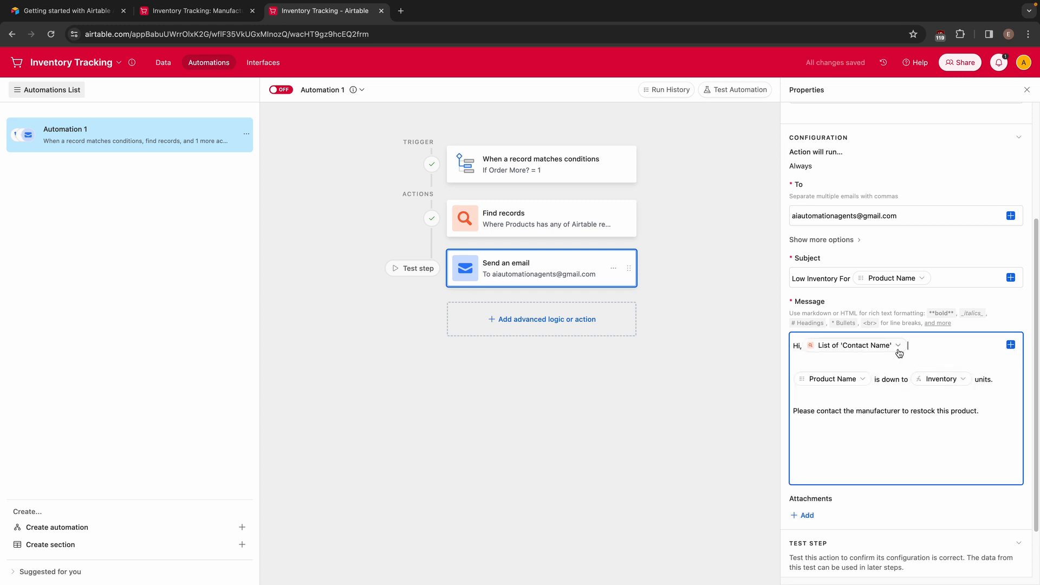
key("BackSpace")
Below the restock sentence in the message, insert the list of Contact Name values from the Find records results
left_click(936, 434)
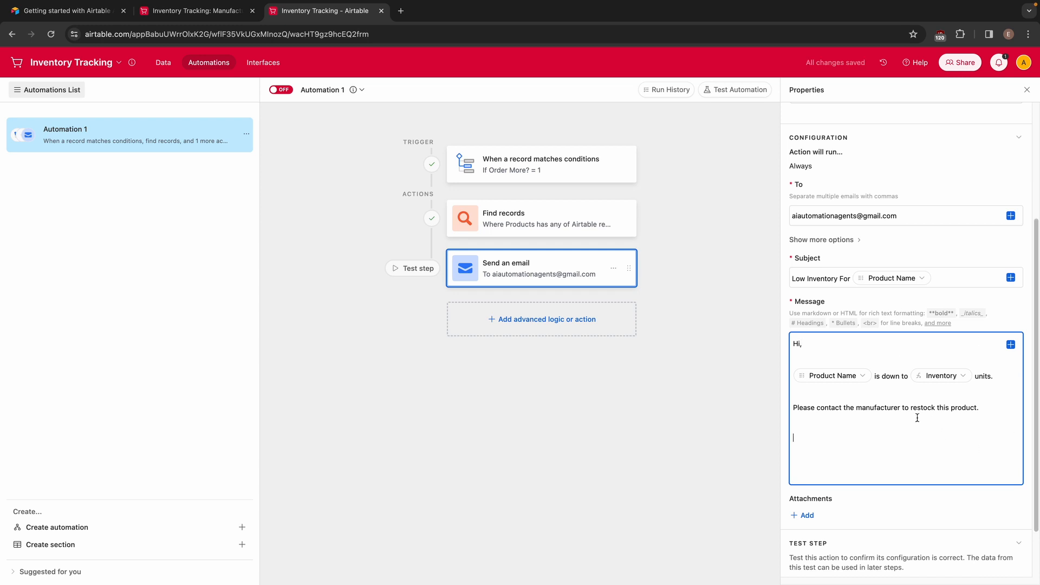
left_click(1009, 345)
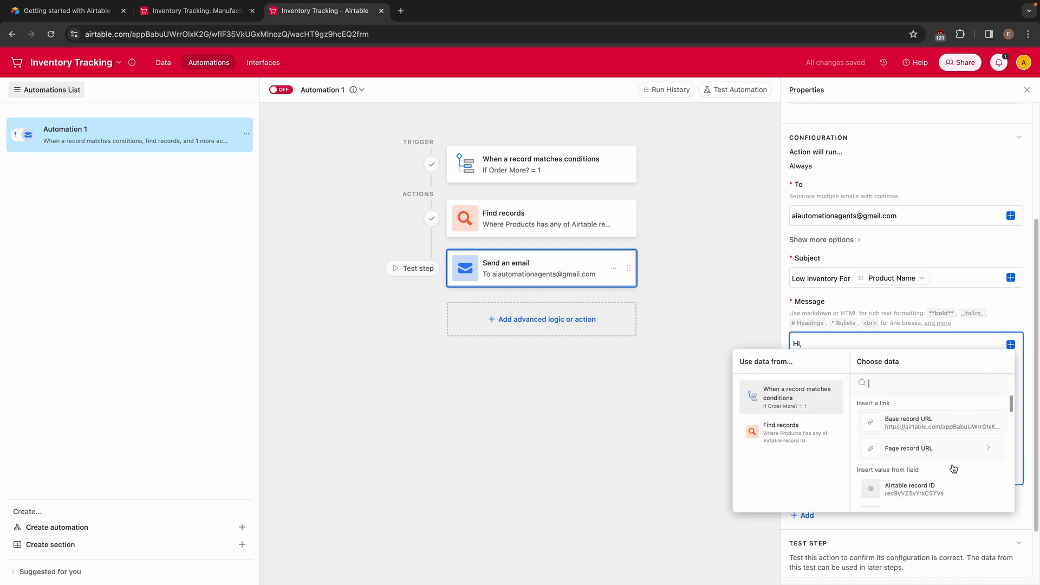
scroll(924, 490, "down", 3)
left_click(823, 436)
scroll(916, 487, "down", 5)
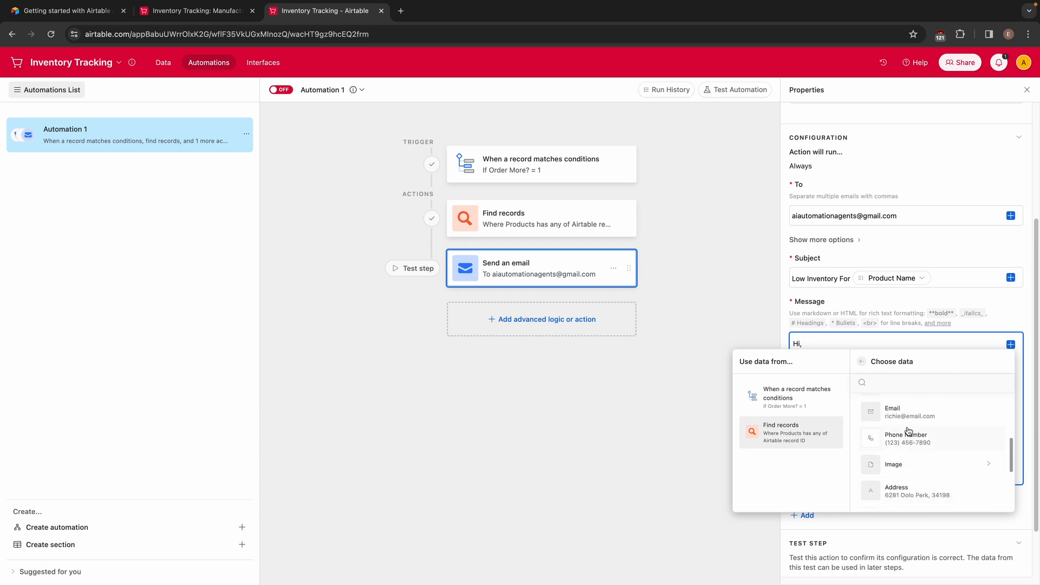
scroll(909, 455, "up", 3)
left_click(911, 461)
Insert the found manufacturer records' list of Email values on a new line below the contact name
key("Return")
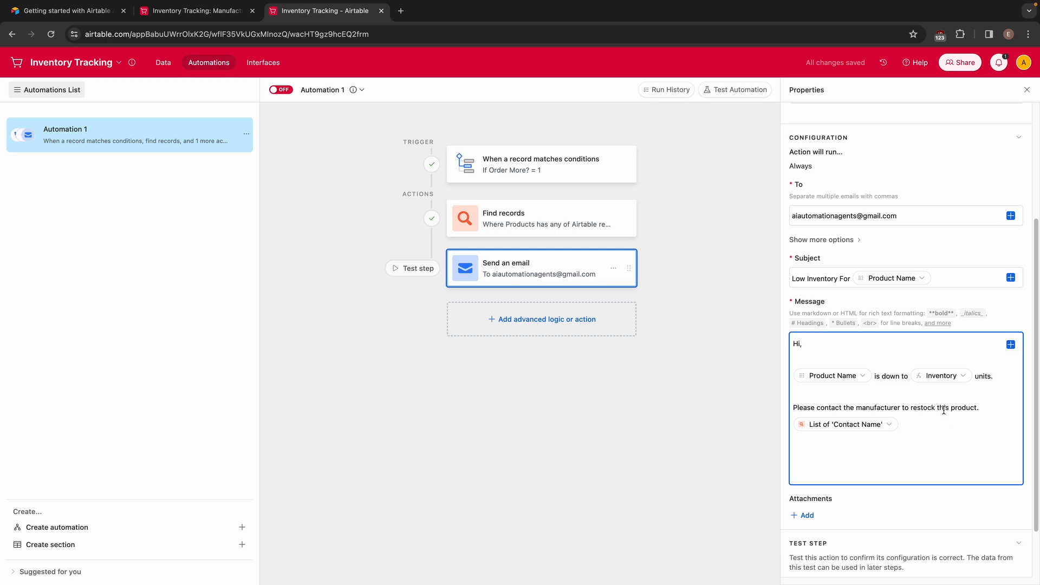
left_click(1011, 345)
scroll(943, 471, "down", 10)
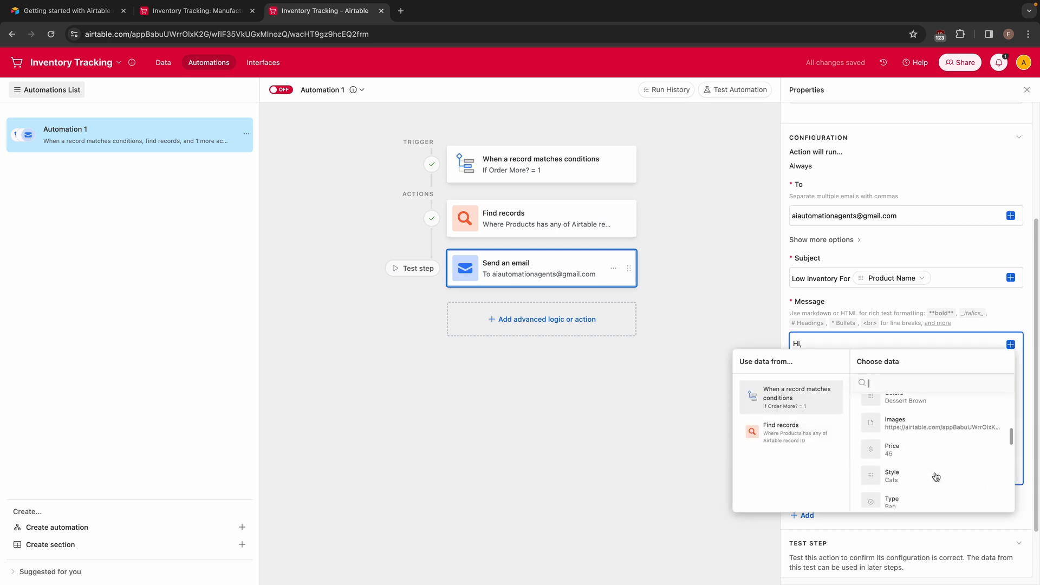
scroll(918, 471, "down", 8)
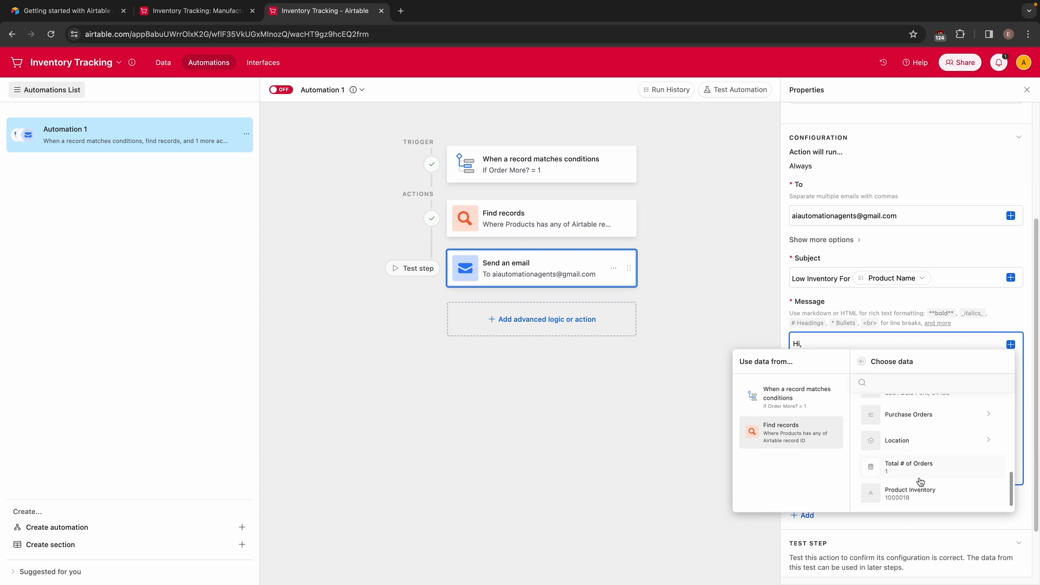
scroll(918, 453, "up", 3)
left_click(919, 449)
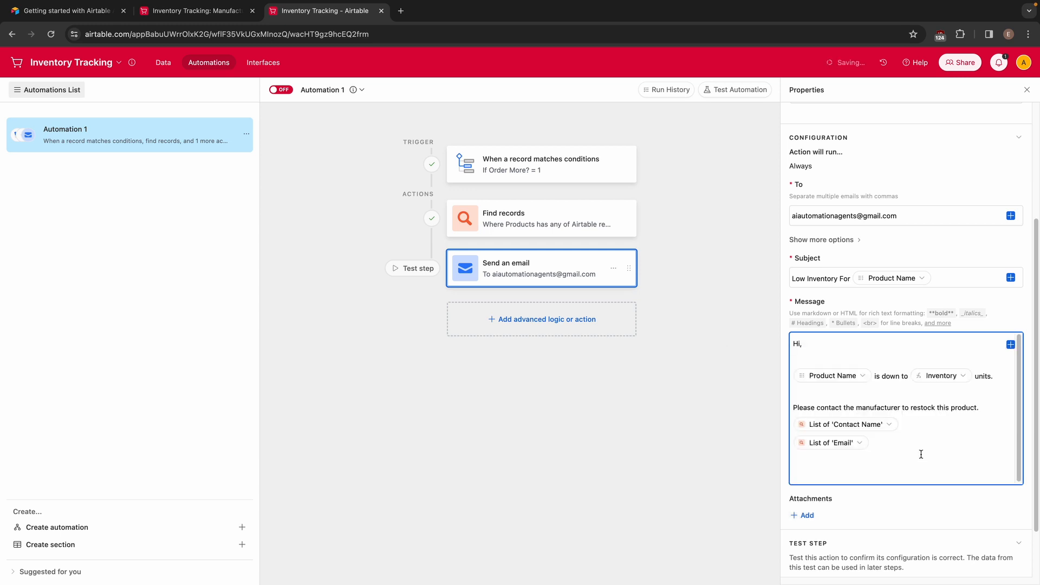
Add the found manufacturer records' list of Phone Number values on a new line below the email
key("Return")
left_click(1010, 345)
scroll(908, 460, "down", 5)
left_click(789, 433)
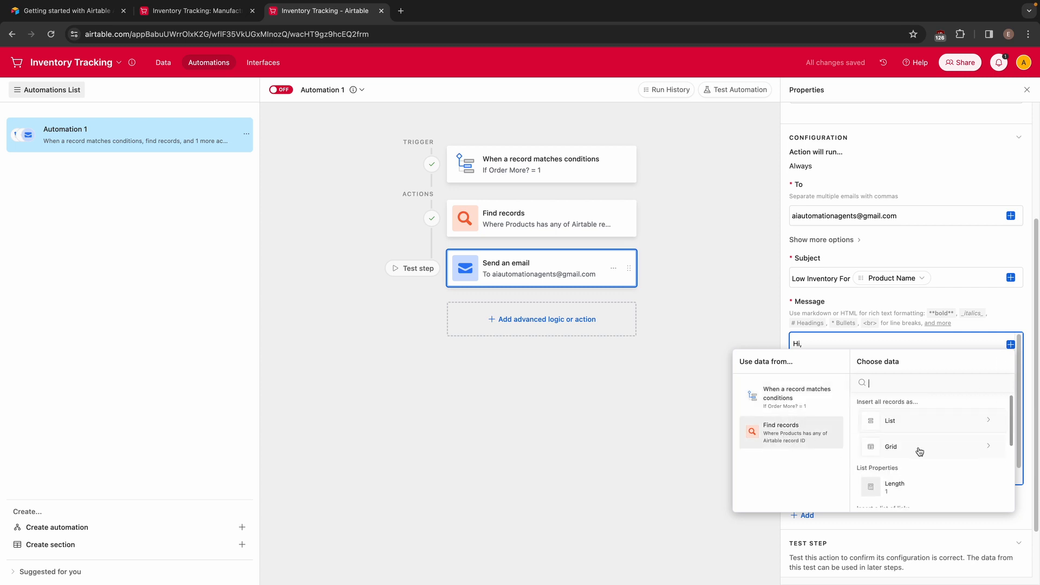
scroll(920, 452, "down", 3)
left_click(911, 500)
scroll(915, 472, "down", 5)
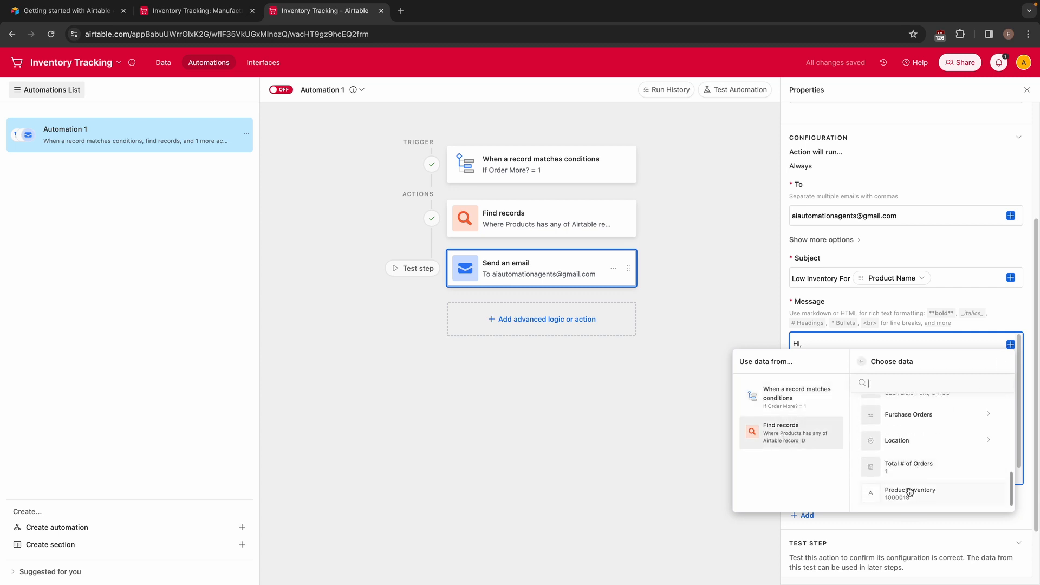
scroll(910, 487, "up", 3)
left_click(907, 466)
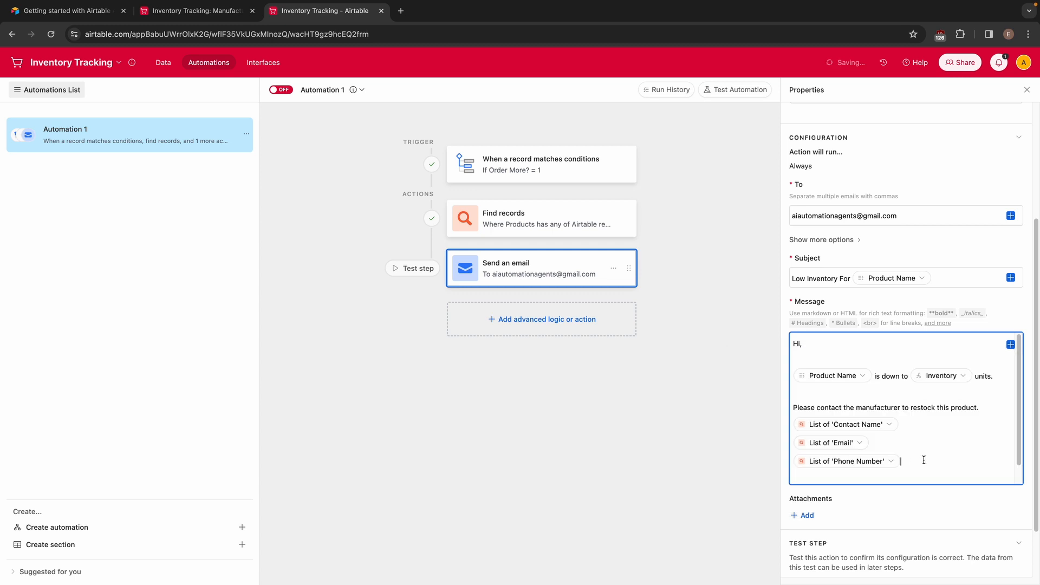
Close the email message with "Thank you," in a separate paragraph below the manufacturer's contact details
key("Return")
type("THank")
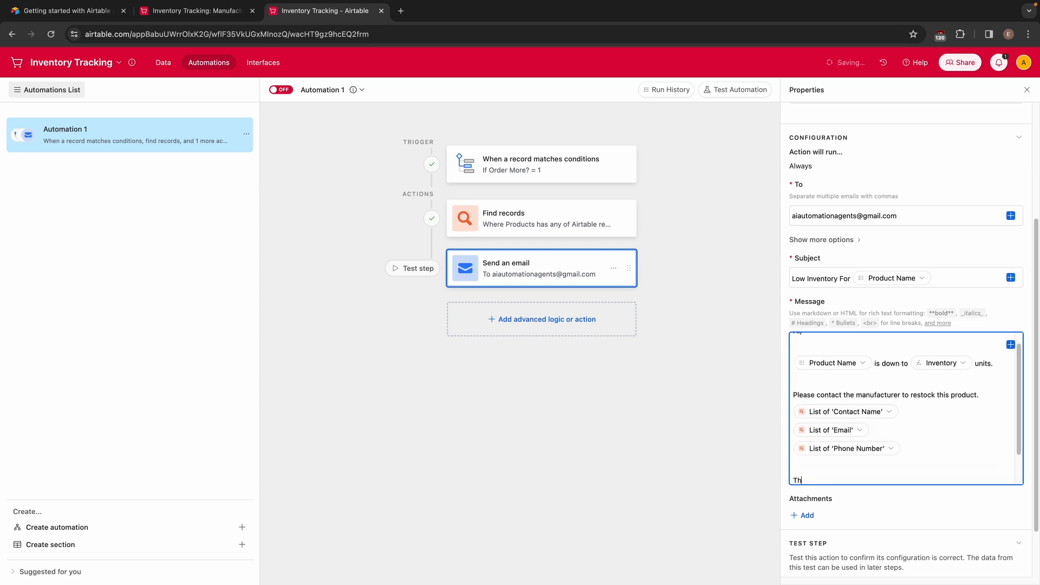
type("ank you,")
scroll(956, 469, "down", 2)
scroll(931, 510, "up", 1)
scroll(899, 533, "down", 2)
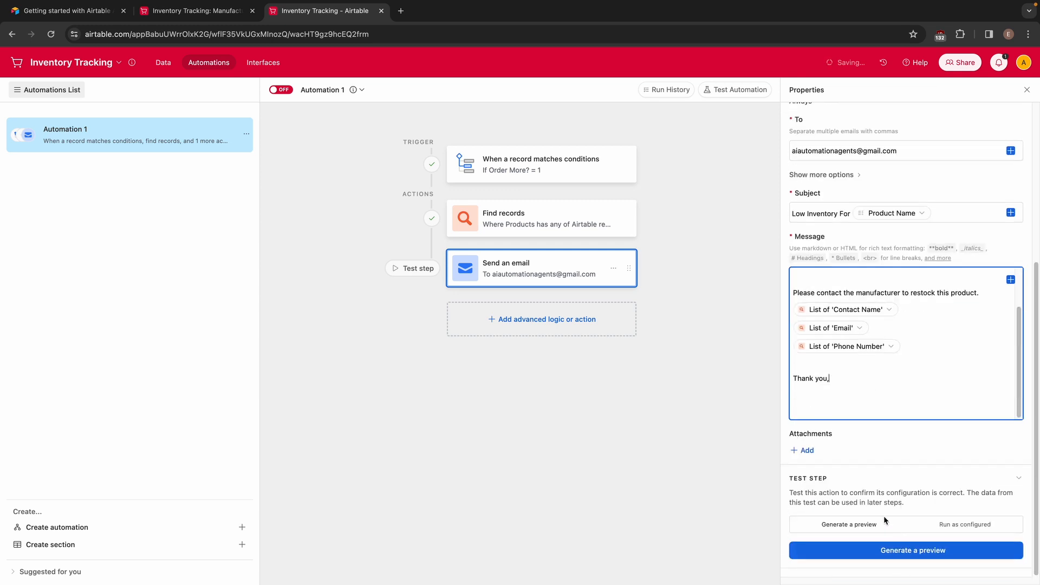
Generate a preview of the email and check its recipient and the manufacturer's contact details
left_click(904, 551)
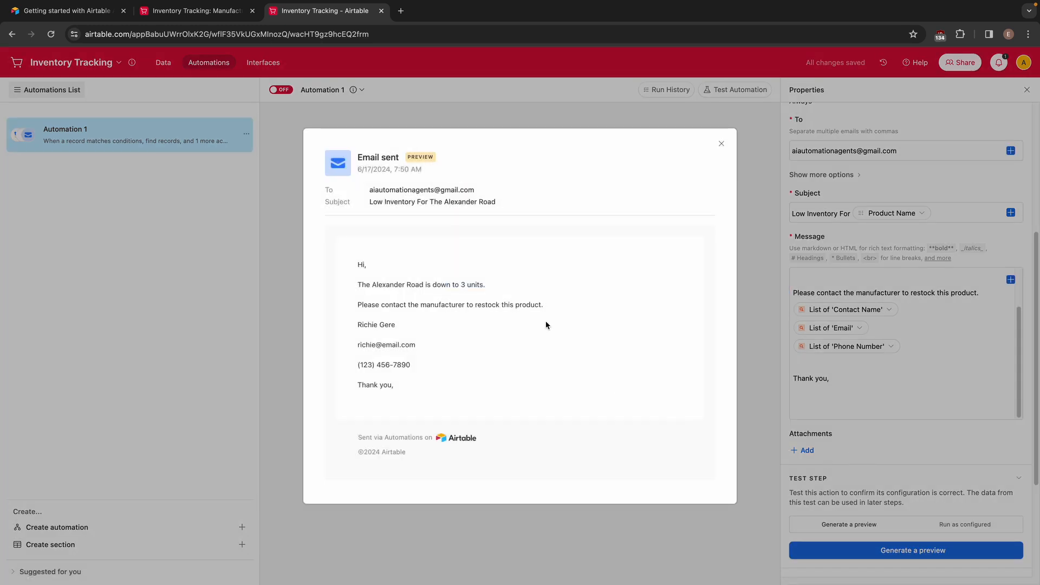
left_click_drag(369, 190, 483, 192)
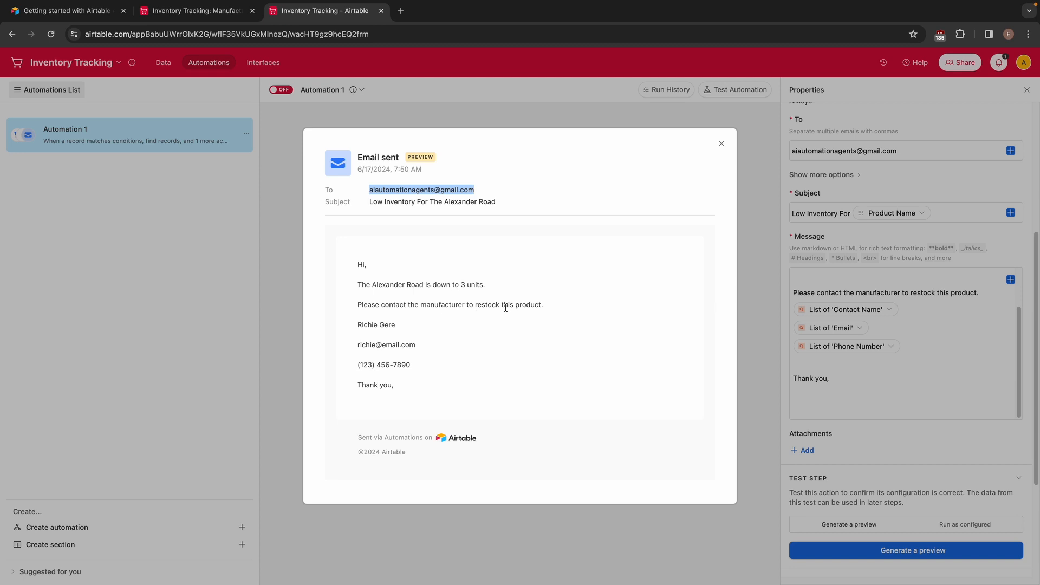
left_click_drag(357, 324, 436, 370)
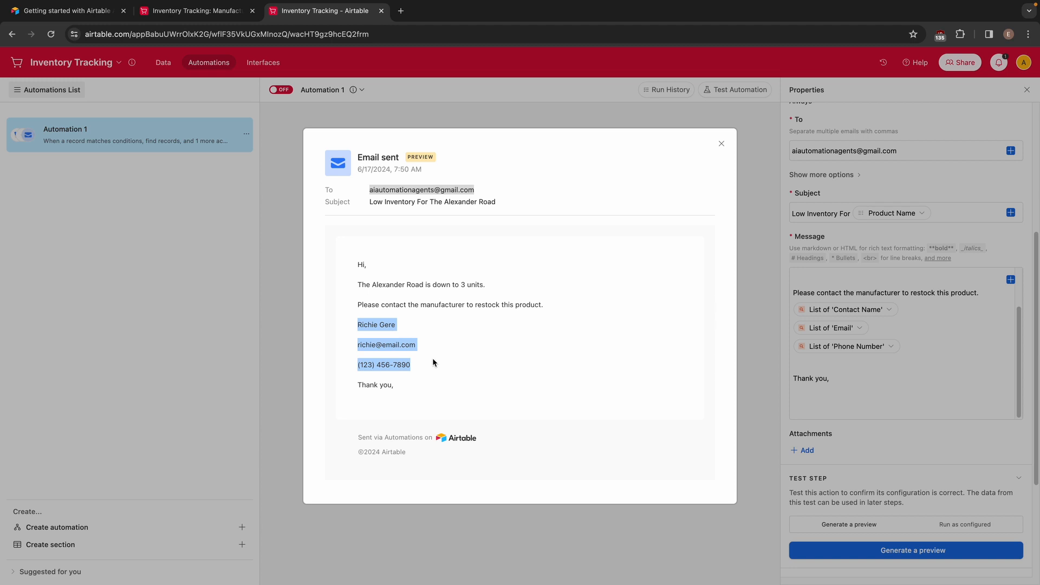